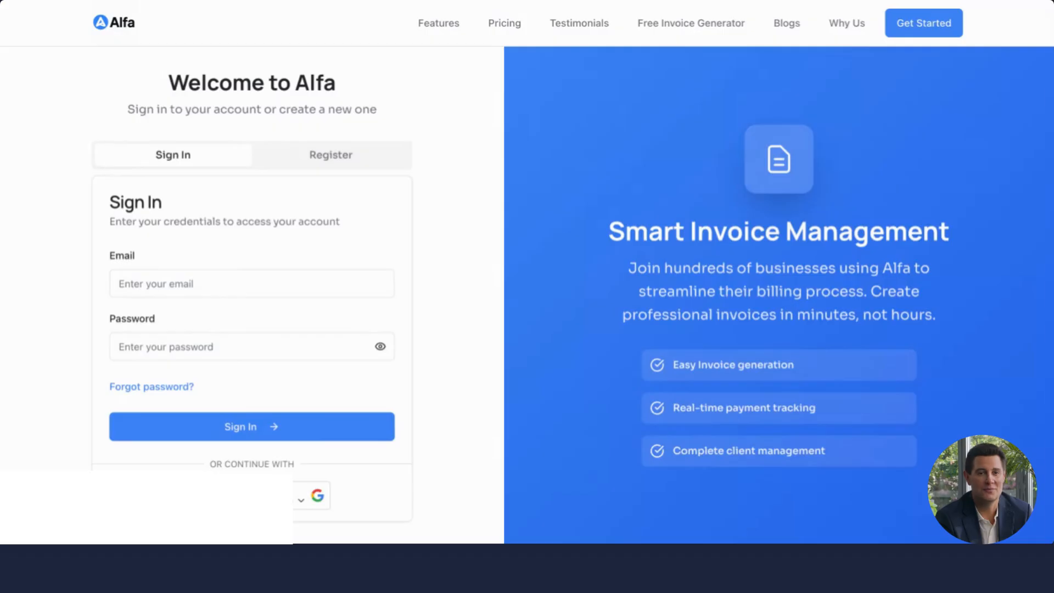
# Step: Review the account registration form, return to the sign-in form, and sign in with the Google account
pyautogui.click(335, 157)
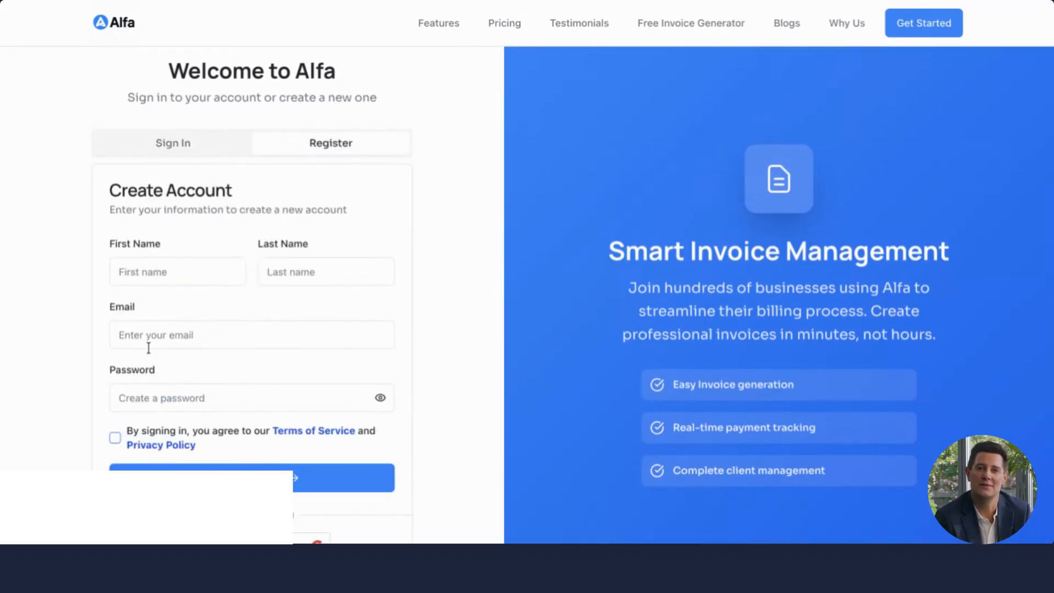
pyautogui.scroll(-1, 160, 397)
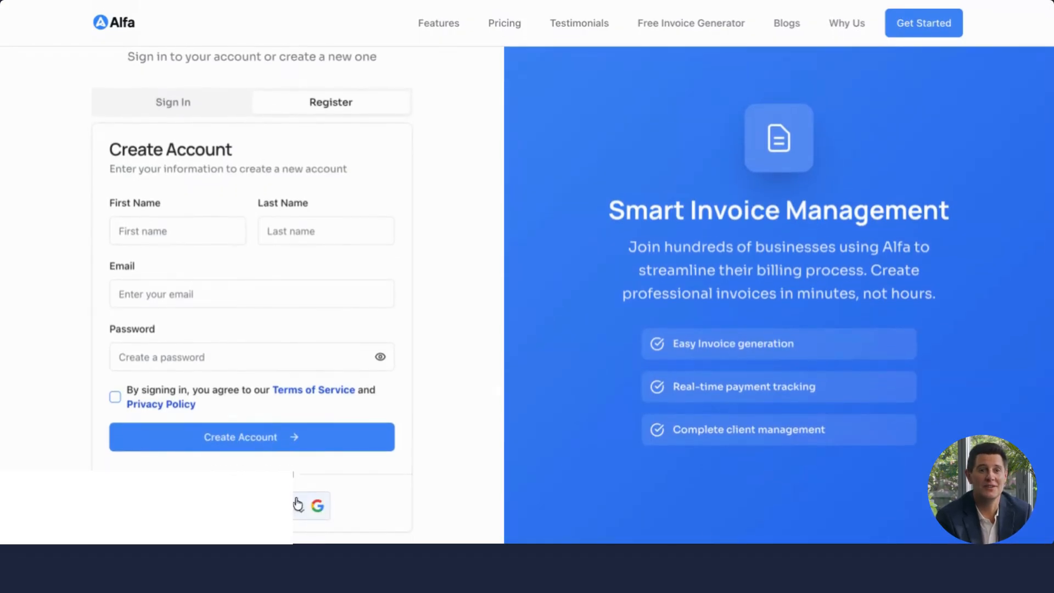
pyautogui.click(186, 103)
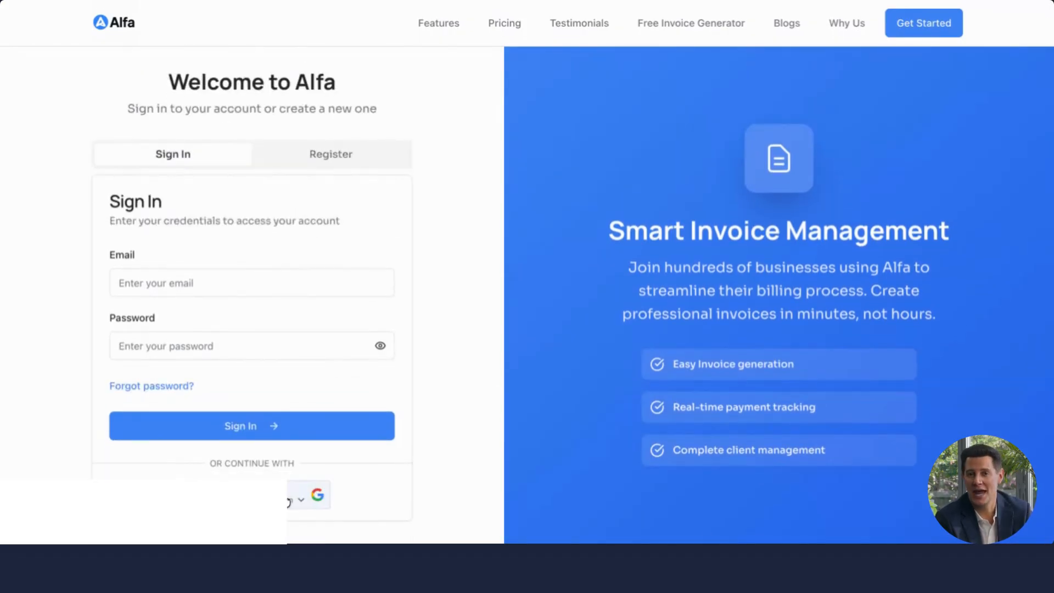
pyautogui.click(287, 502)
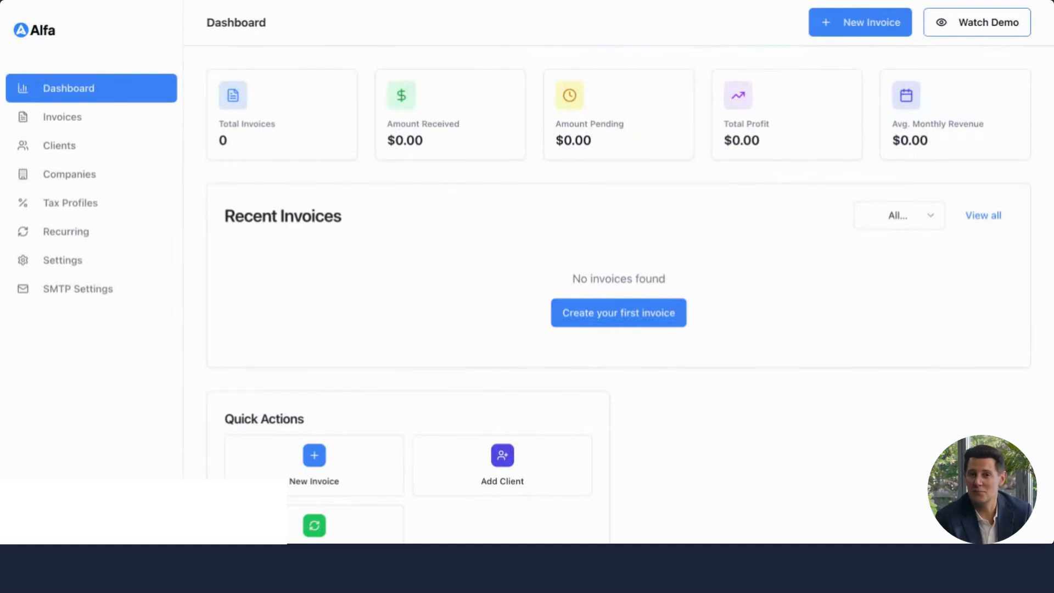
# Step: Open the account settings and inspect the default currency and date format options in the application preferences
pyautogui.click(78, 264)
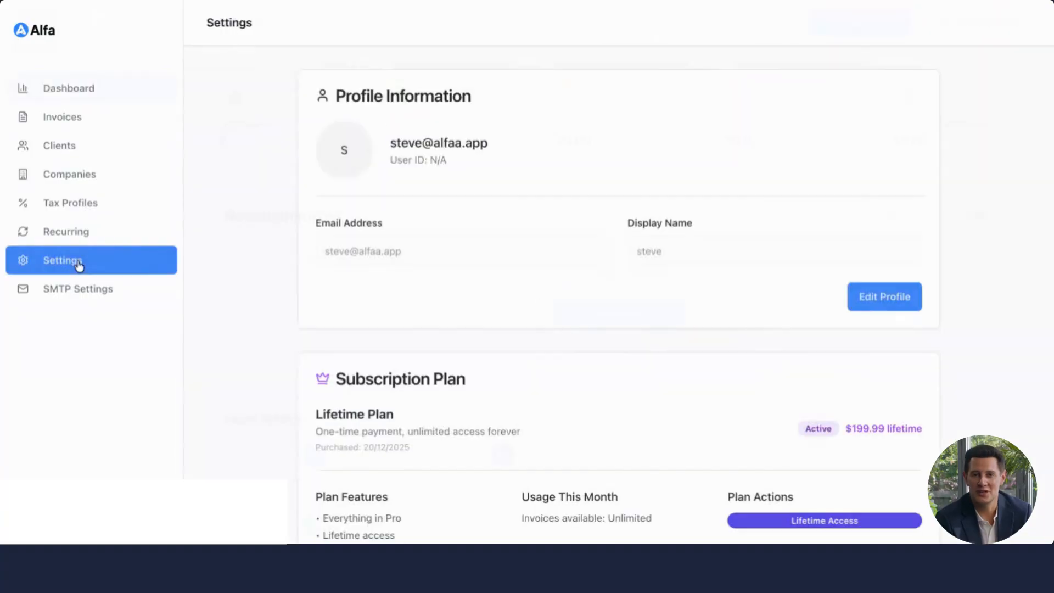
pyautogui.scroll(-5, 489, 417)
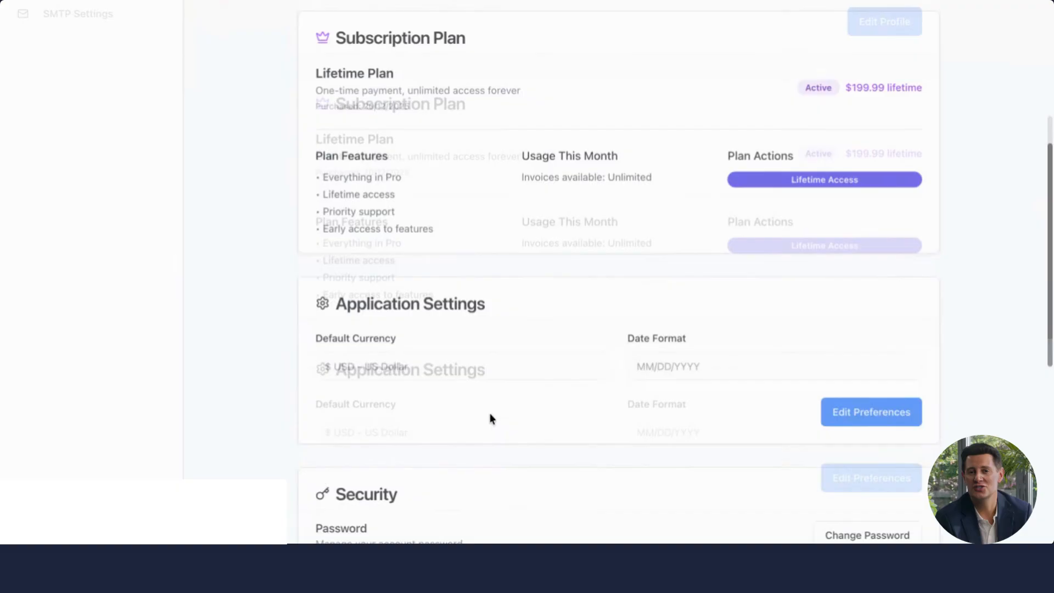
pyautogui.scroll(-2, 490, 416)
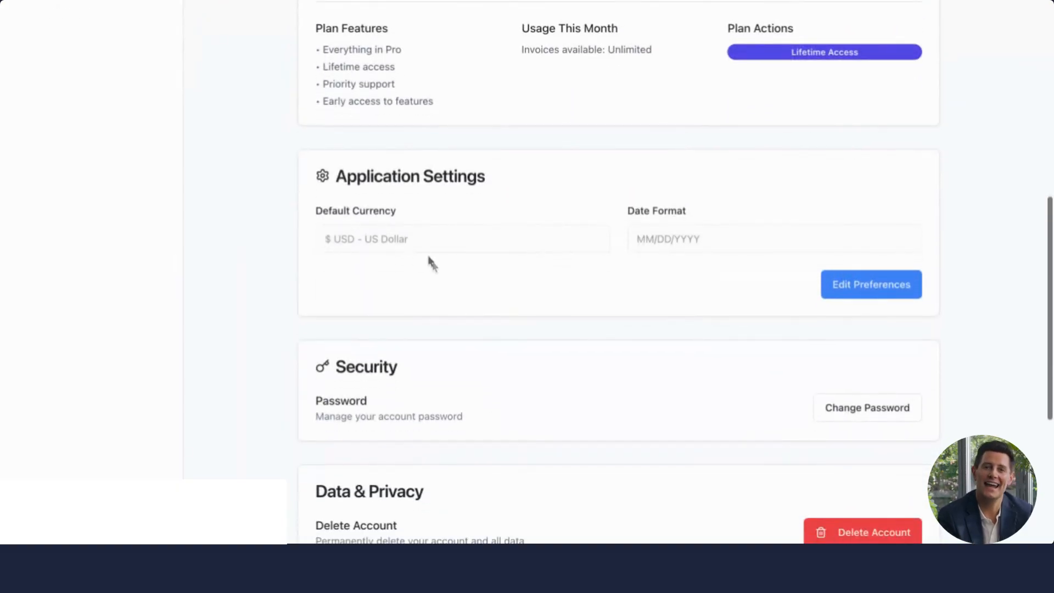
pyautogui.click(842, 285)
pyautogui.click(554, 244)
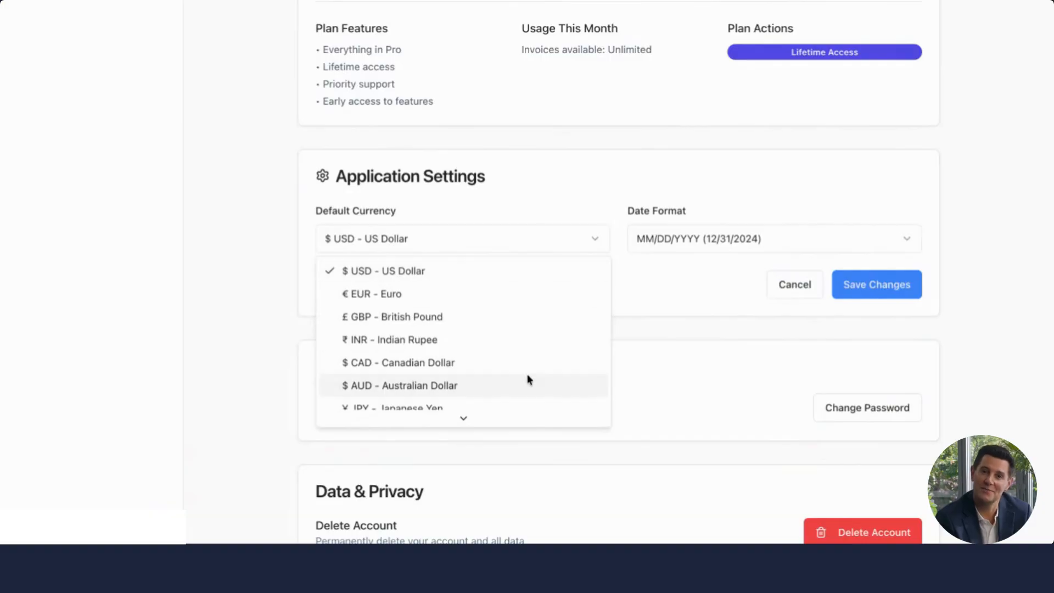
pyautogui.click(594, 239)
pyautogui.click(752, 237)
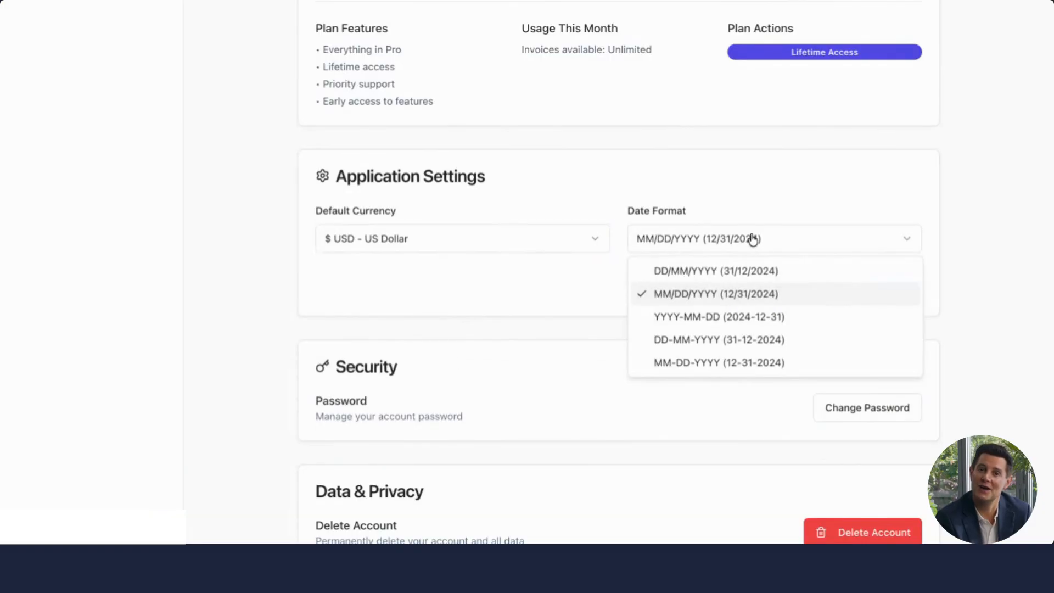
pyautogui.click(781, 292)
pyautogui.click(781, 290)
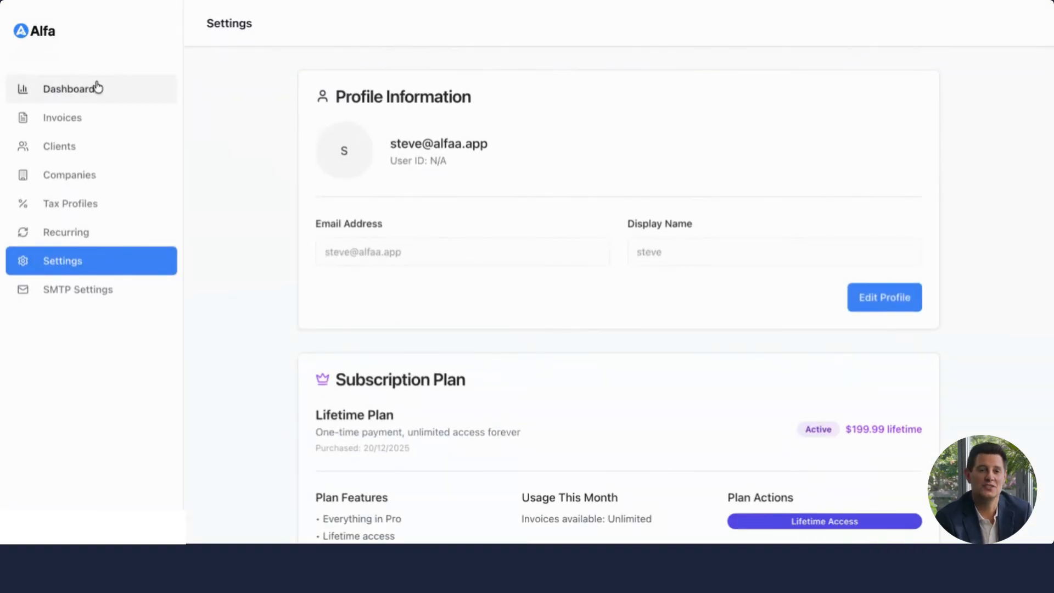
# Step: Open the Northfield Labs Inc company's edit form to review its details, then close it
pyautogui.click(109, 175)
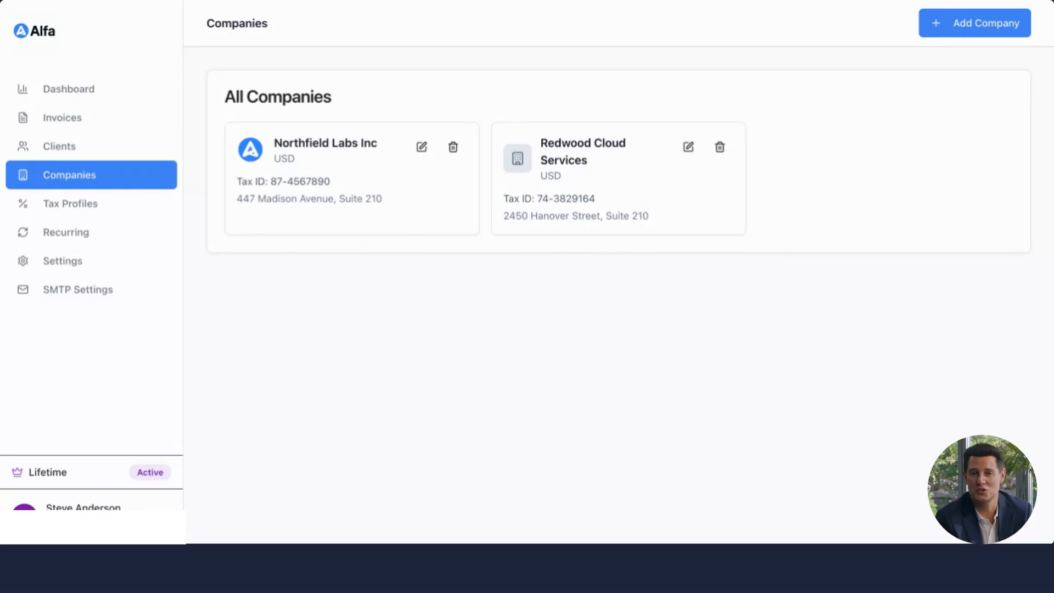
pyautogui.click(420, 148)
pyautogui.scroll(-1, 471, 279)
pyautogui.scroll(1, 471, 279)
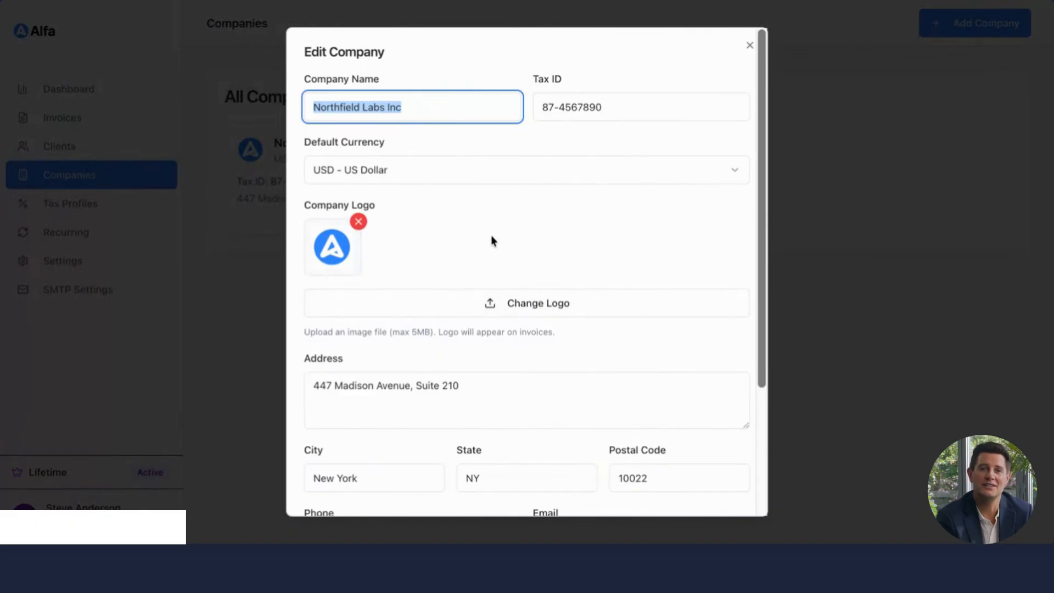
pyautogui.scroll(-3, 491, 235)
pyautogui.scroll(-2, 491, 235)
pyautogui.click(598, 485)
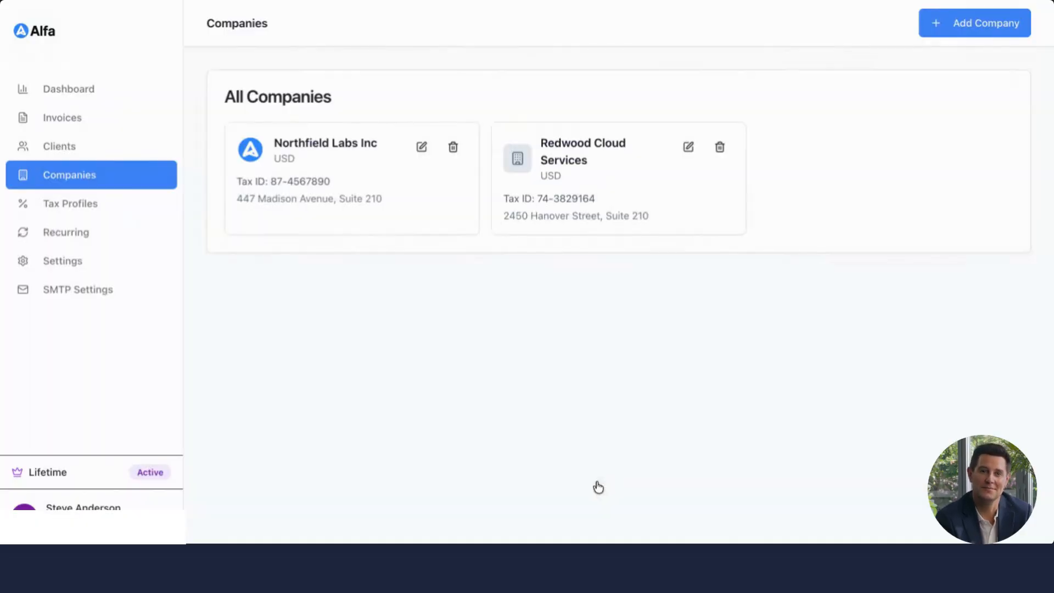
# Step: Open the new company form, scroll through its fields, and cancel it
pyautogui.click(971, 33)
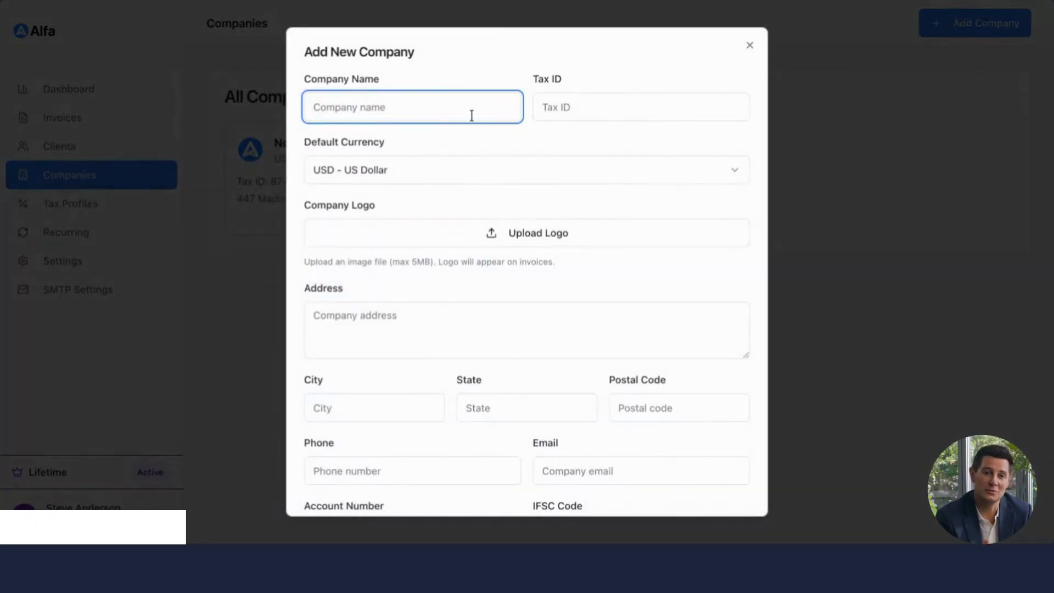
pyautogui.scroll(-2, 463, 298)
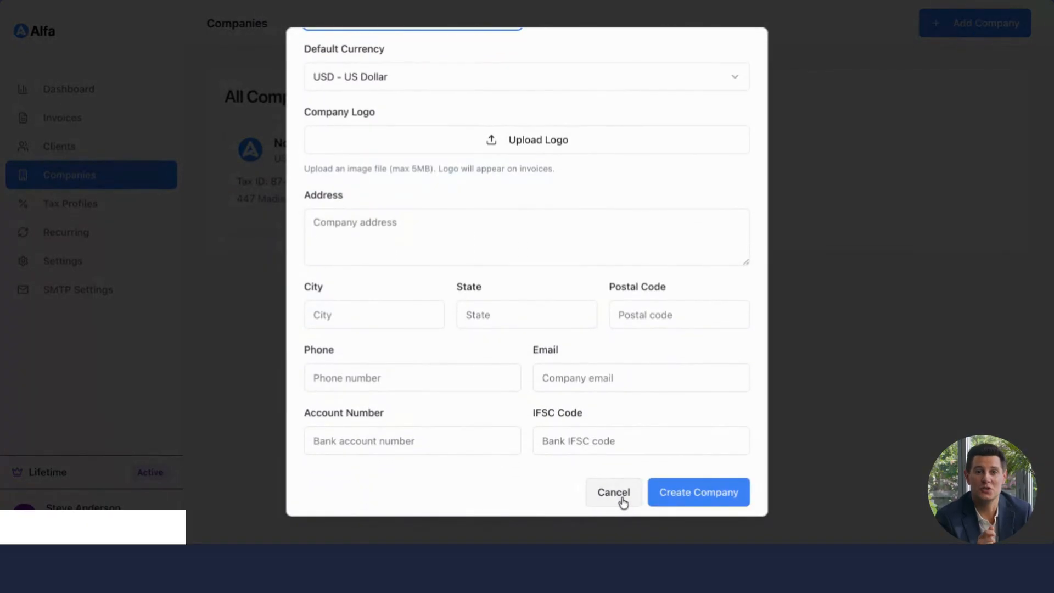
pyautogui.click(621, 498)
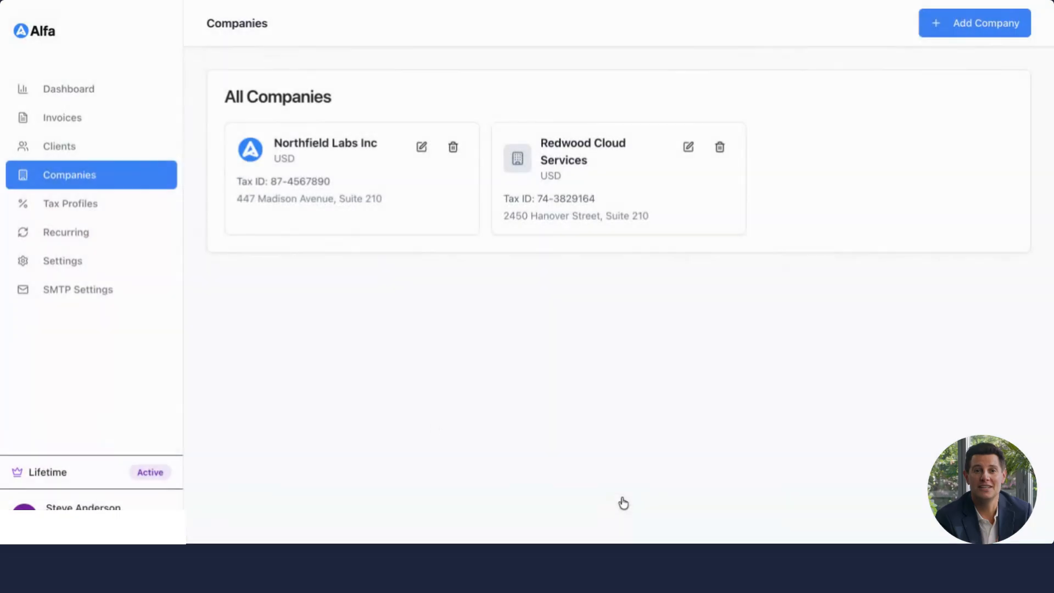
# Step: Open the Evergreen Digital Solutions LLC client's edit form to review its details, then cancel
pyautogui.click(83, 153)
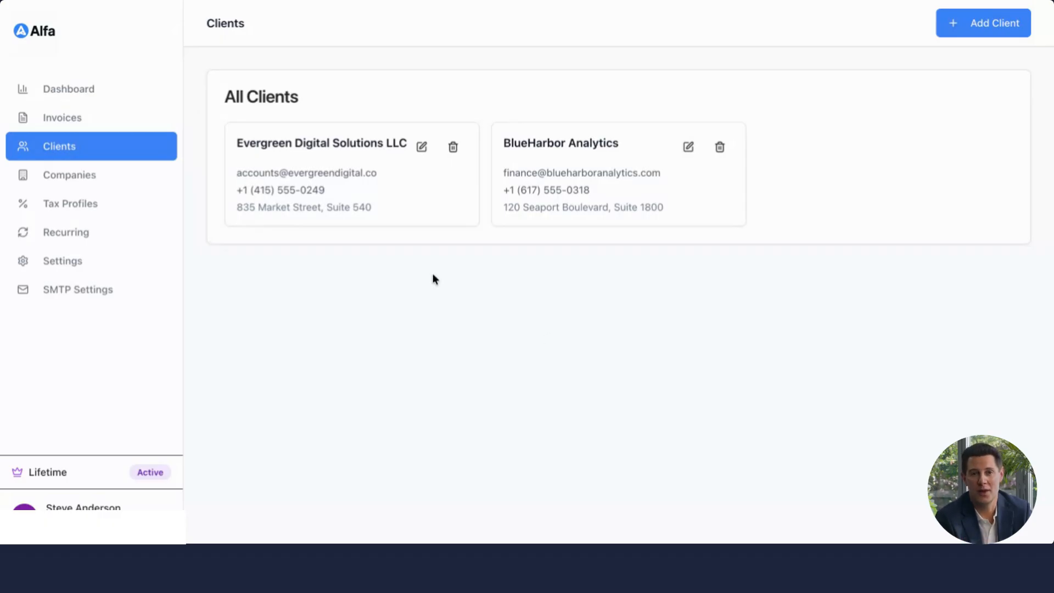
pyautogui.click(421, 147)
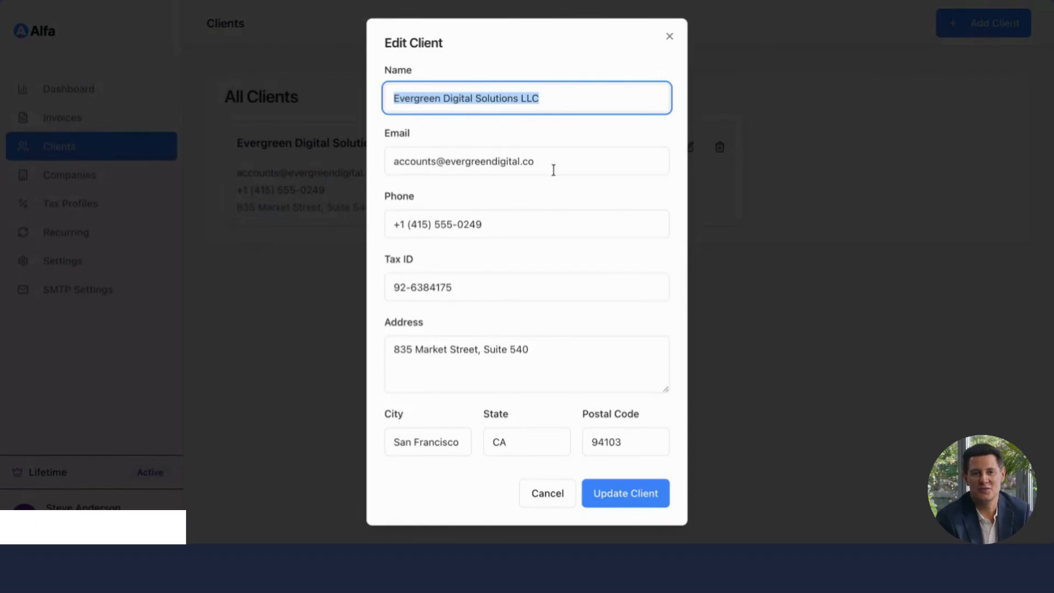
pyautogui.moveTo(553, 164); pyautogui.dragTo(384, 150)
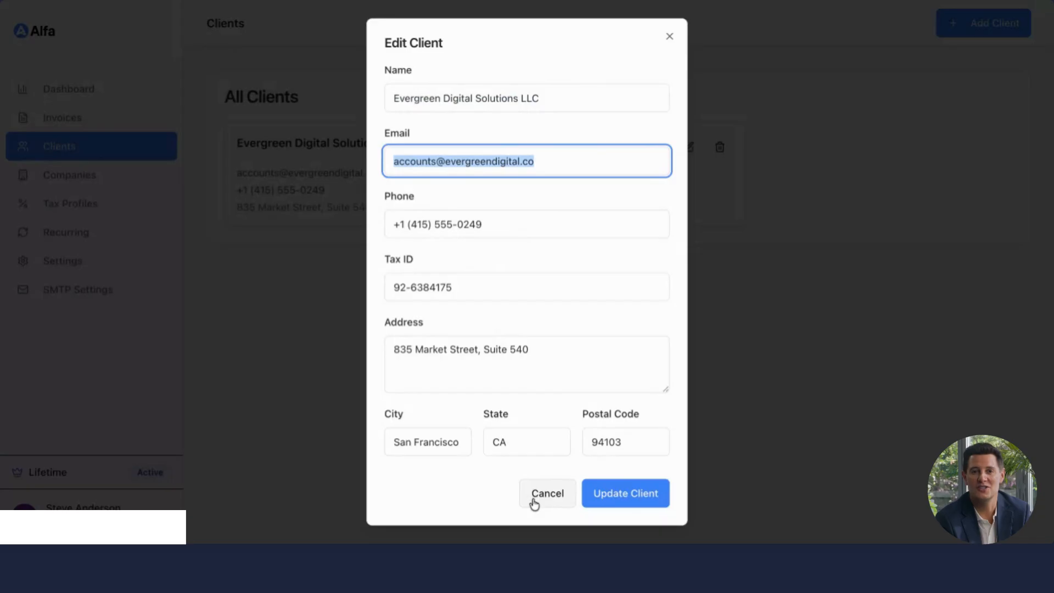
pyautogui.click(548, 492)
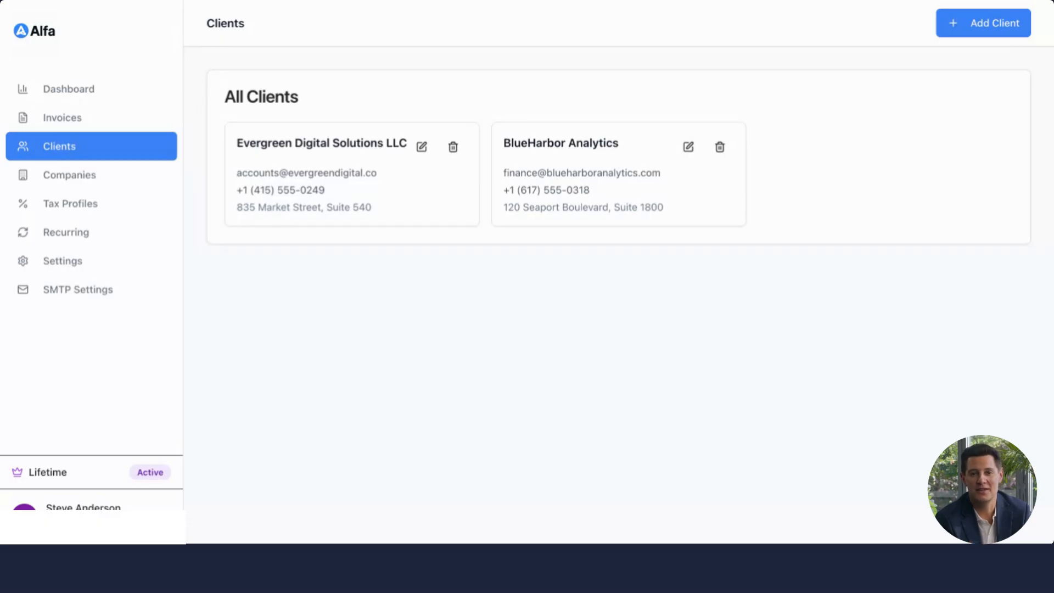
# Step: Open the SMTP settings and compare the Custom SMTP and Gmail email configuration options
pyautogui.click(115, 293)
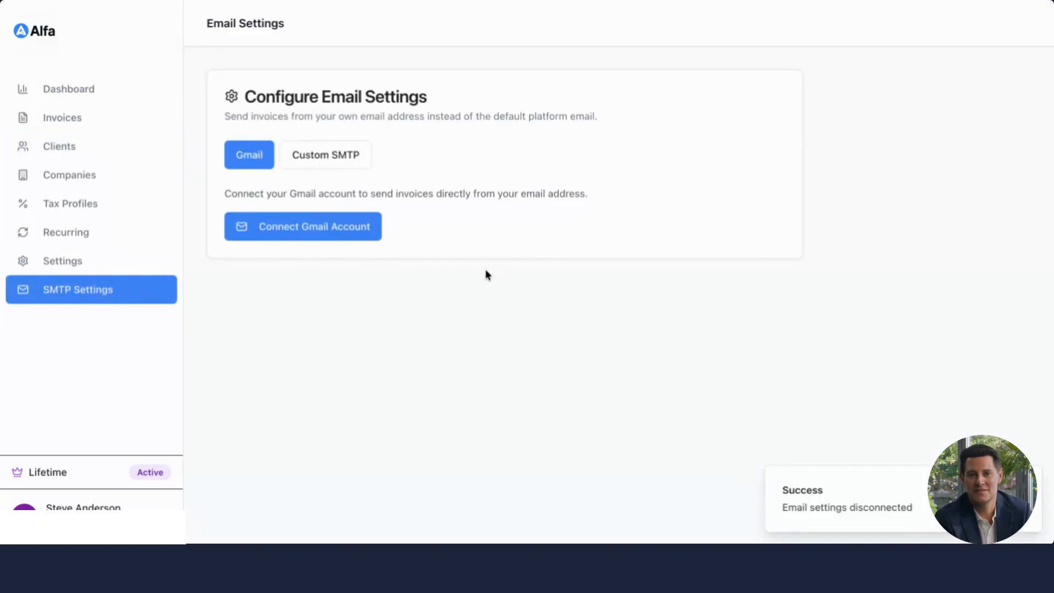
pyautogui.click(352, 164)
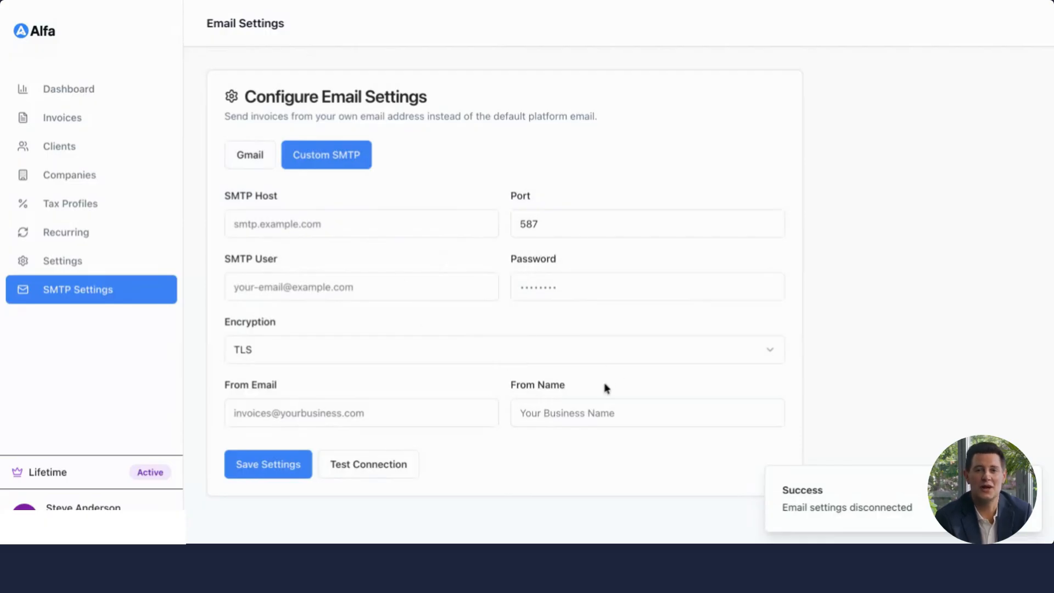
pyautogui.click(269, 165)
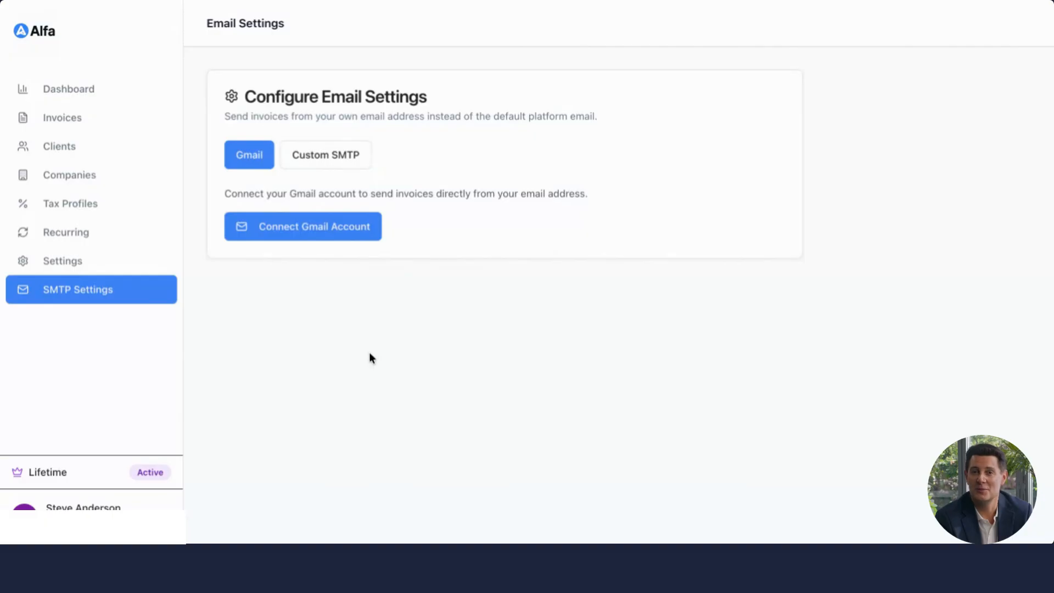
# Step: Connect the Gmail account, allow Alfa to send email on its behalf, and test the connection
pyautogui.click(318, 237)
pyautogui.click(822, 360)
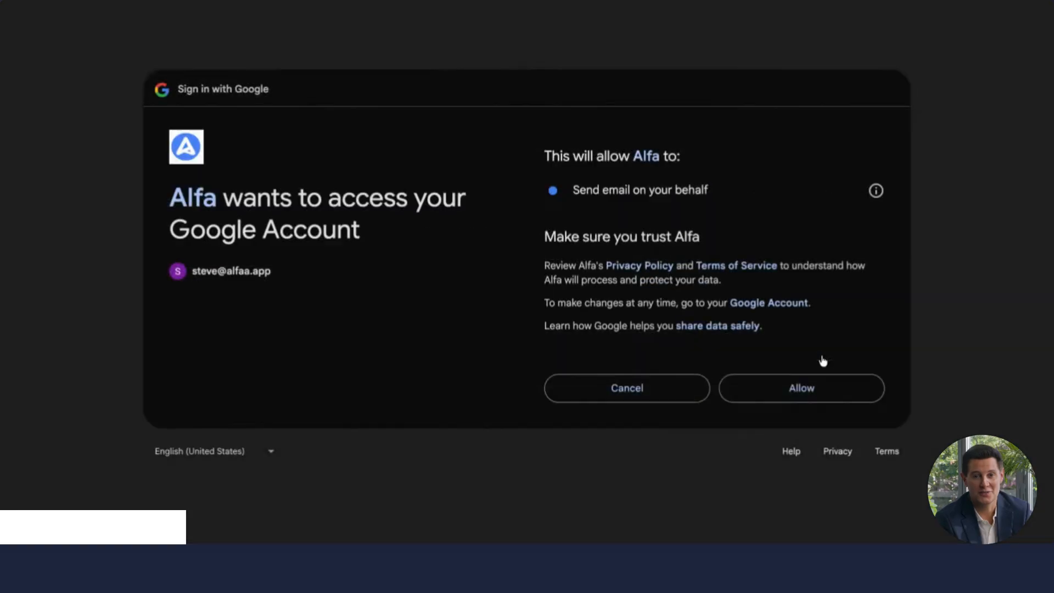
pyautogui.click(801, 400)
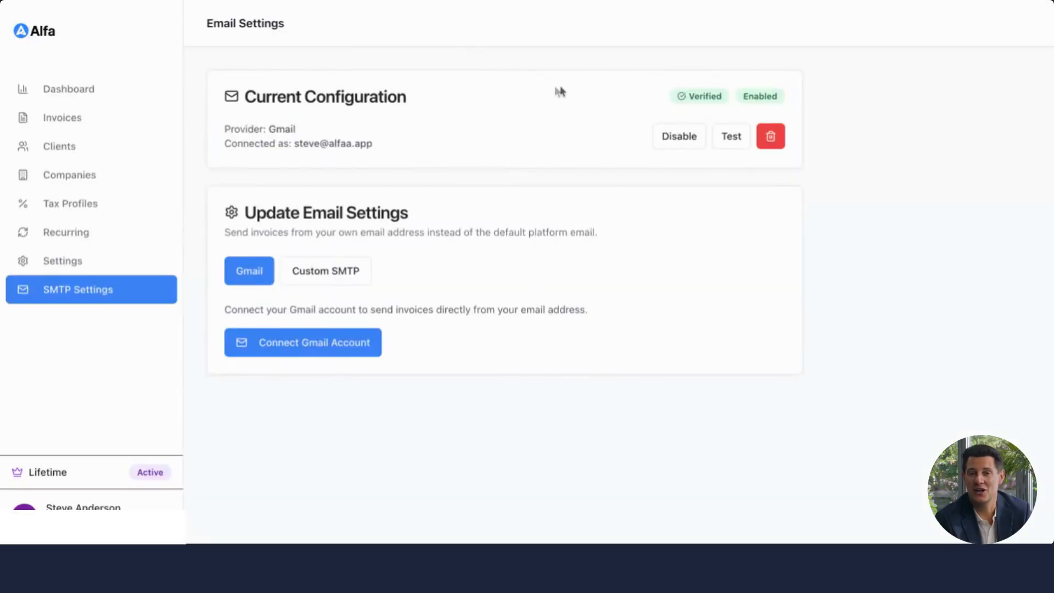
pyautogui.click(730, 144)
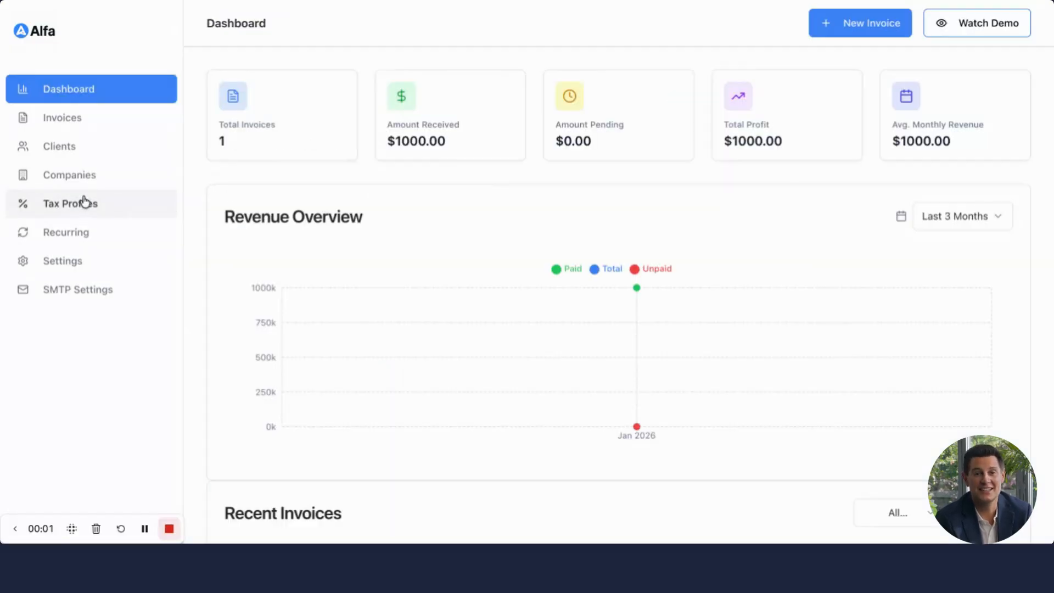
# Step: Open the tax profiles and review the VAT edit form and the new tax profile form, cancelling both
pyautogui.click(155, 199)
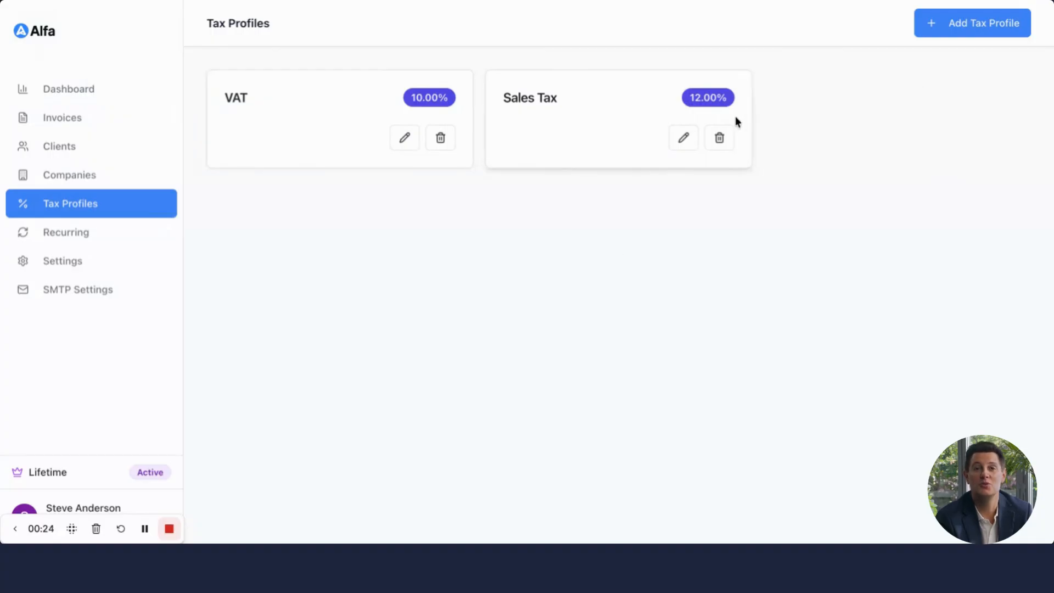
pyautogui.click(405, 138)
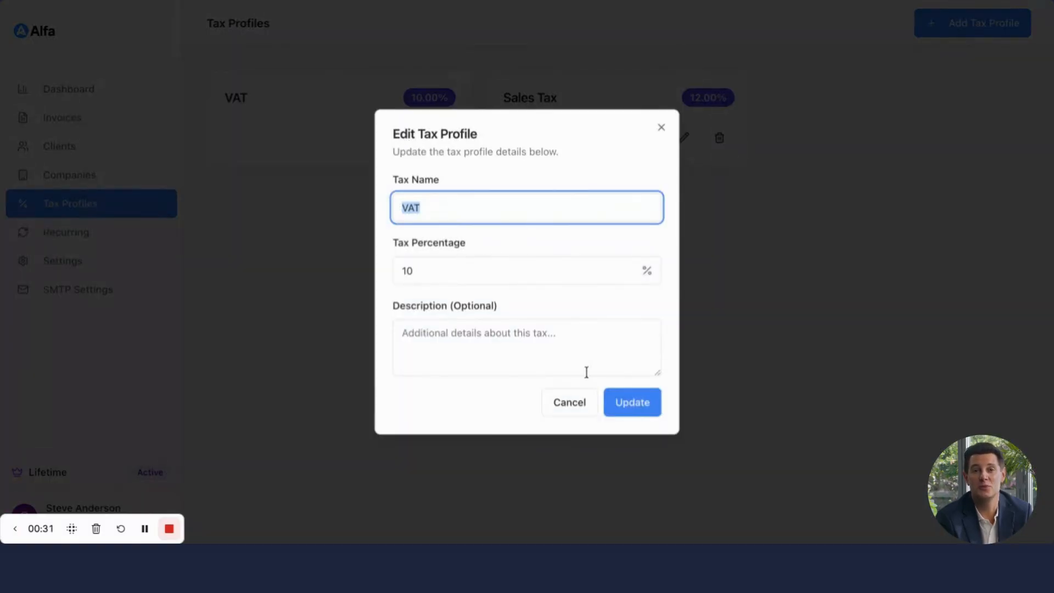
pyautogui.click(571, 403)
pyautogui.click(1016, 24)
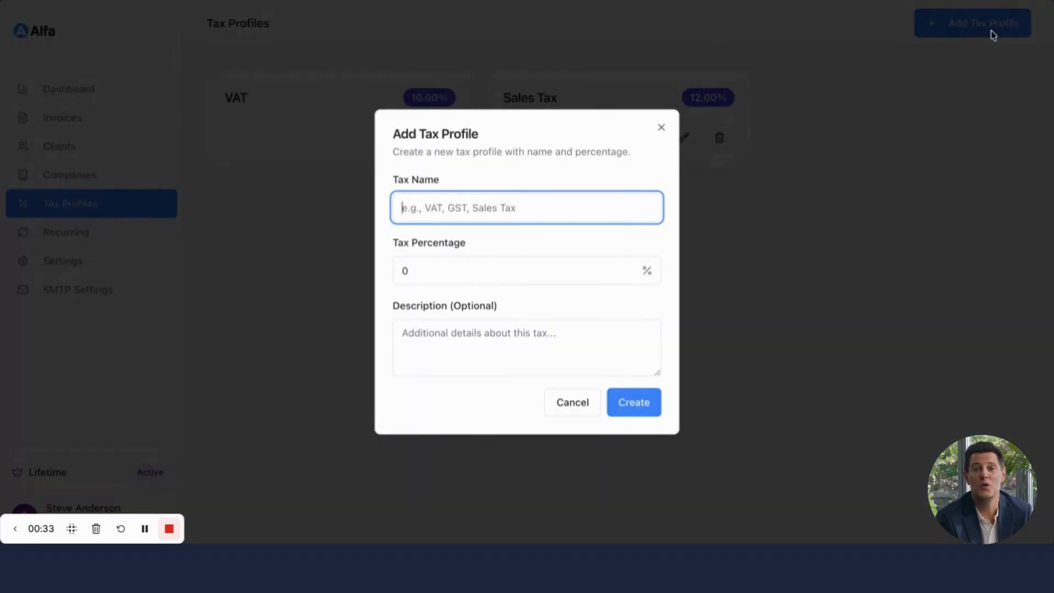
pyautogui.click(586, 402)
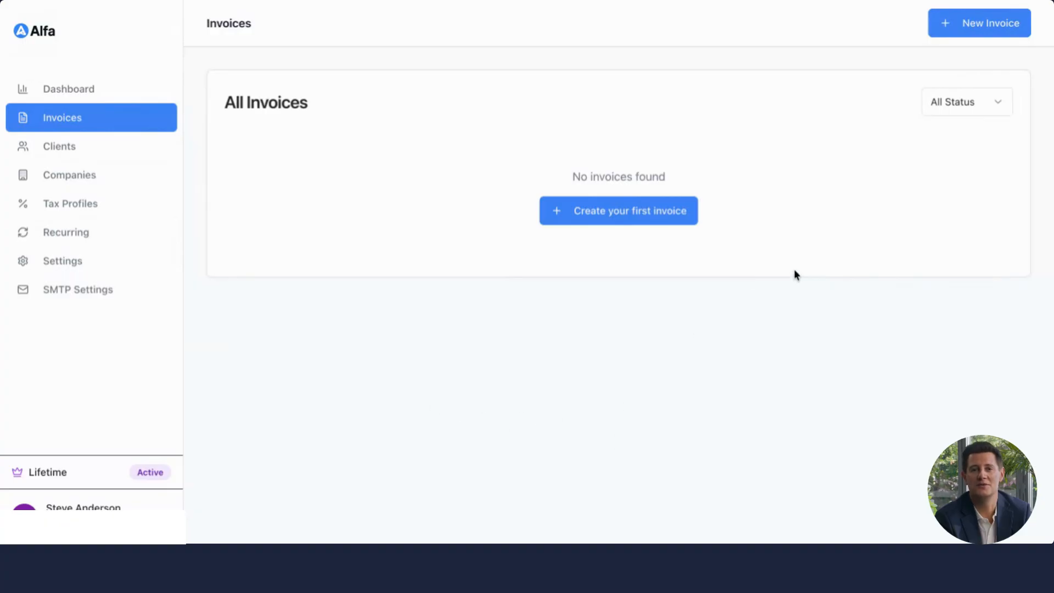
# Step: Start a new invoice with company Northfield Labs Inc and client Evergreen Digital Solutions LLC
pyautogui.click(997, 34)
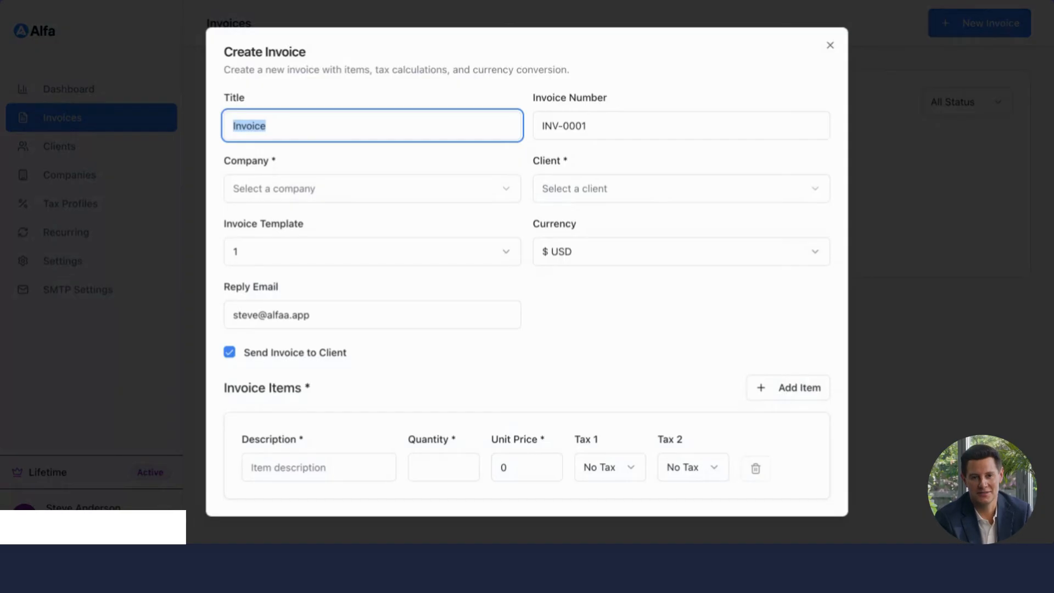
pyautogui.click(341, 198)
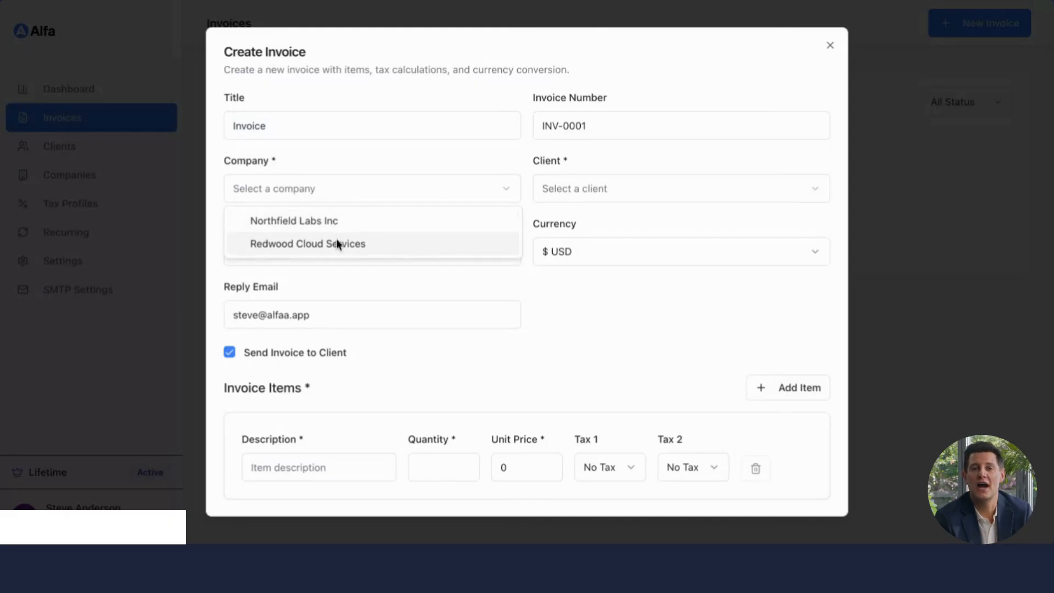
pyautogui.click(336, 221)
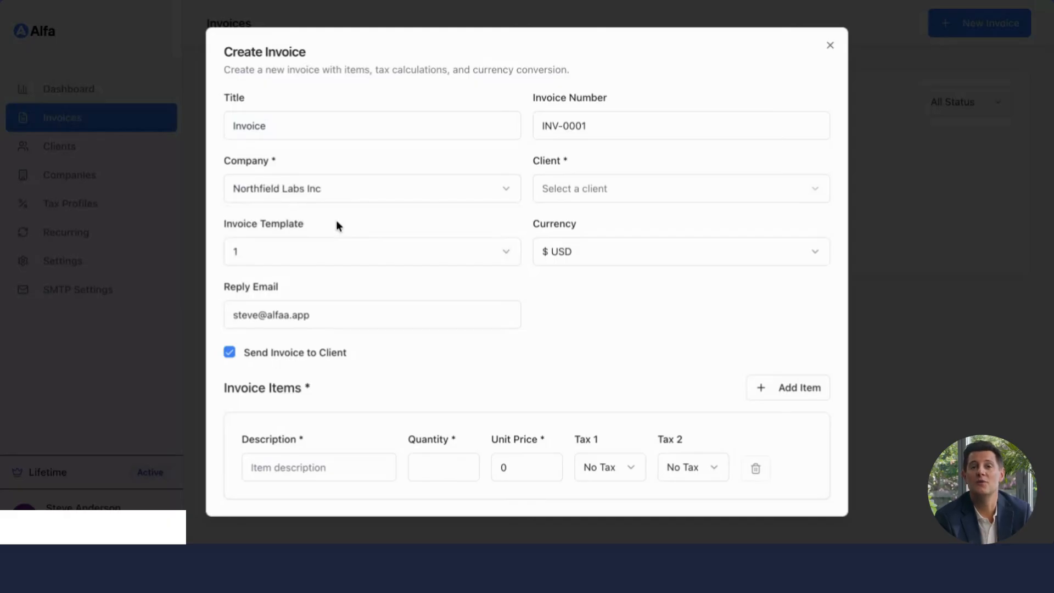
pyautogui.click(602, 189)
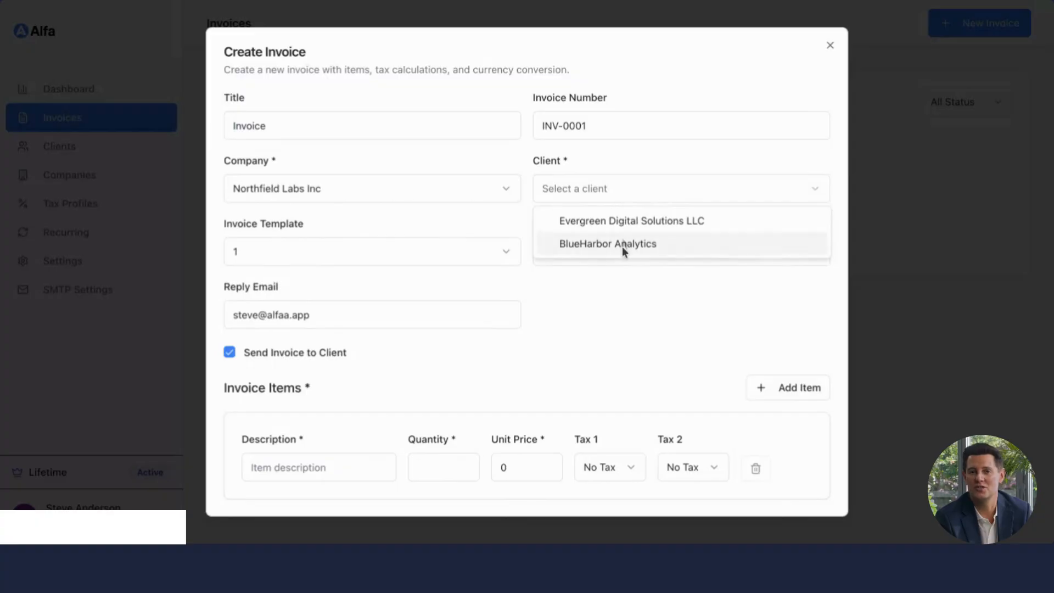
pyautogui.click(626, 221)
# Step: Browse the invoice template and currency options, keeping template 1 and USD
pyautogui.scroll(-1, 461, 326)
pyautogui.click(421, 242)
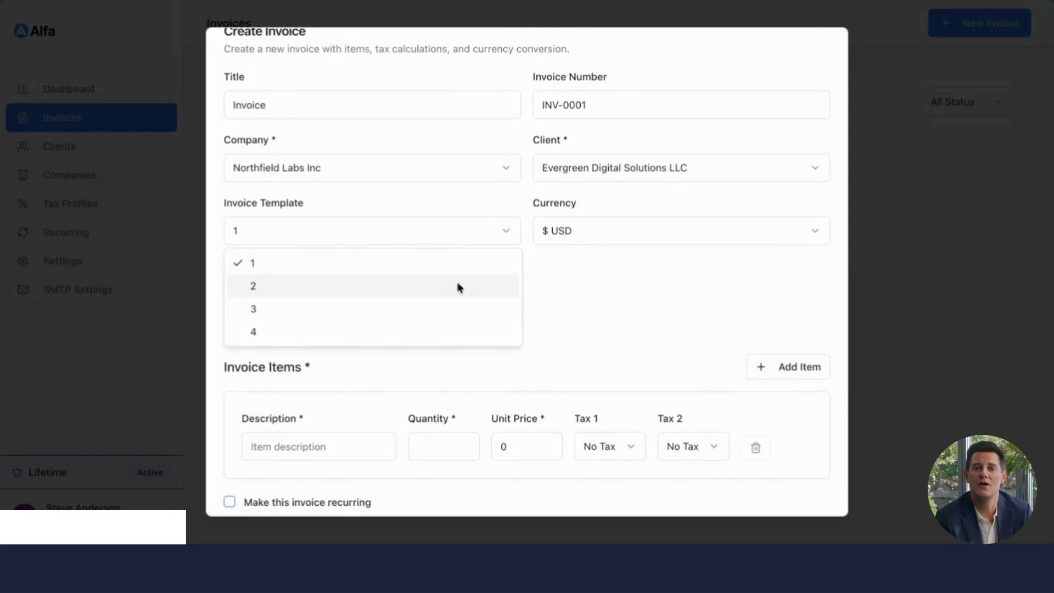
pyautogui.click(577, 273)
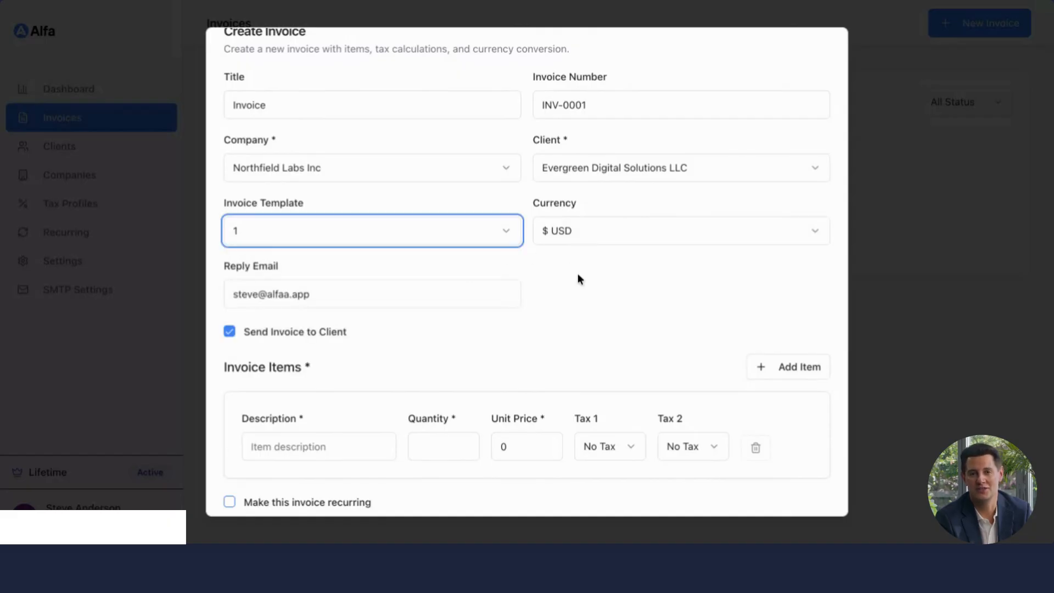
pyautogui.click(607, 235)
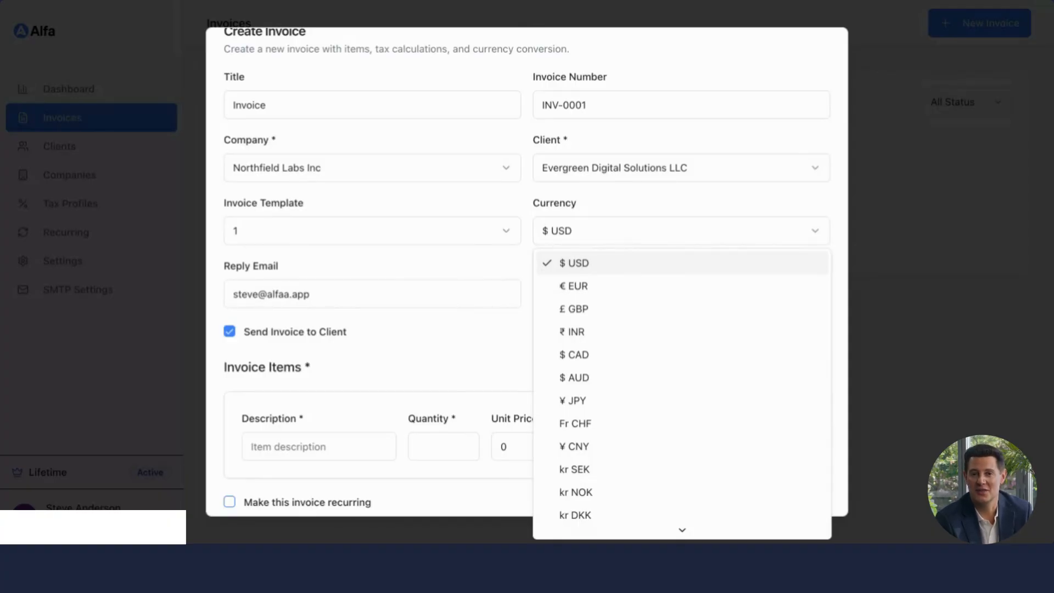
pyautogui.scroll(-5, 616, 417)
pyautogui.scroll(5, 614, 423)
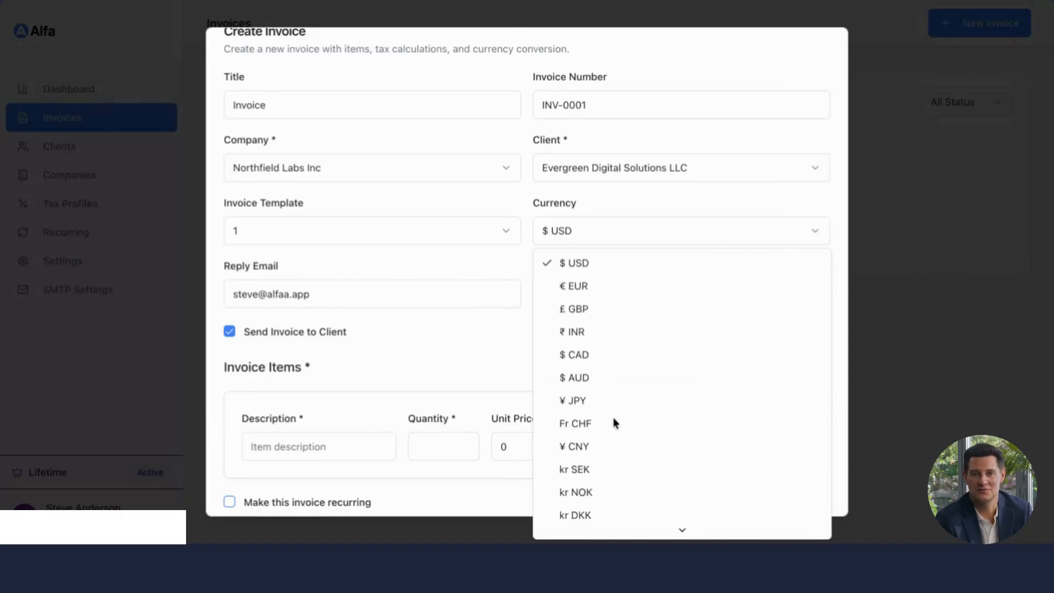
pyautogui.click(460, 342)
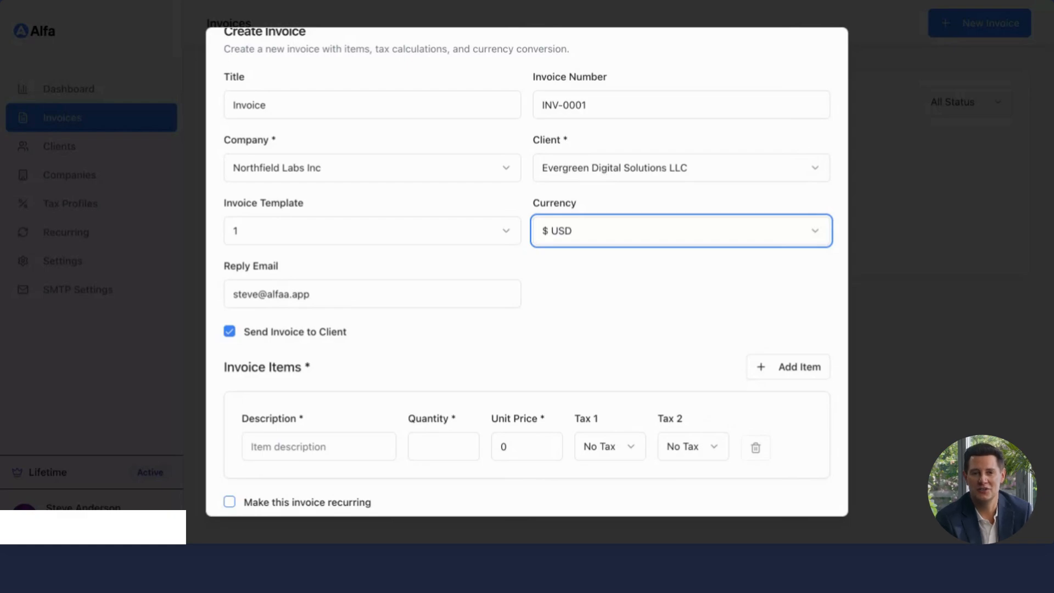
pyautogui.press('Tab')
pyautogui.click(397, 354)
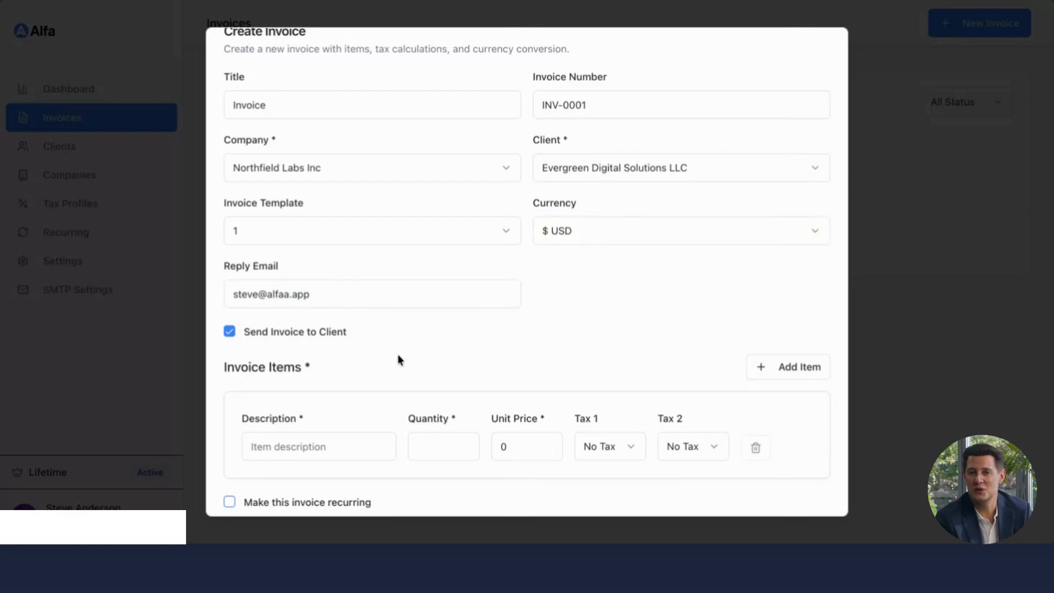
pyautogui.scroll(-2, 398, 354)
pyautogui.click(230, 261)
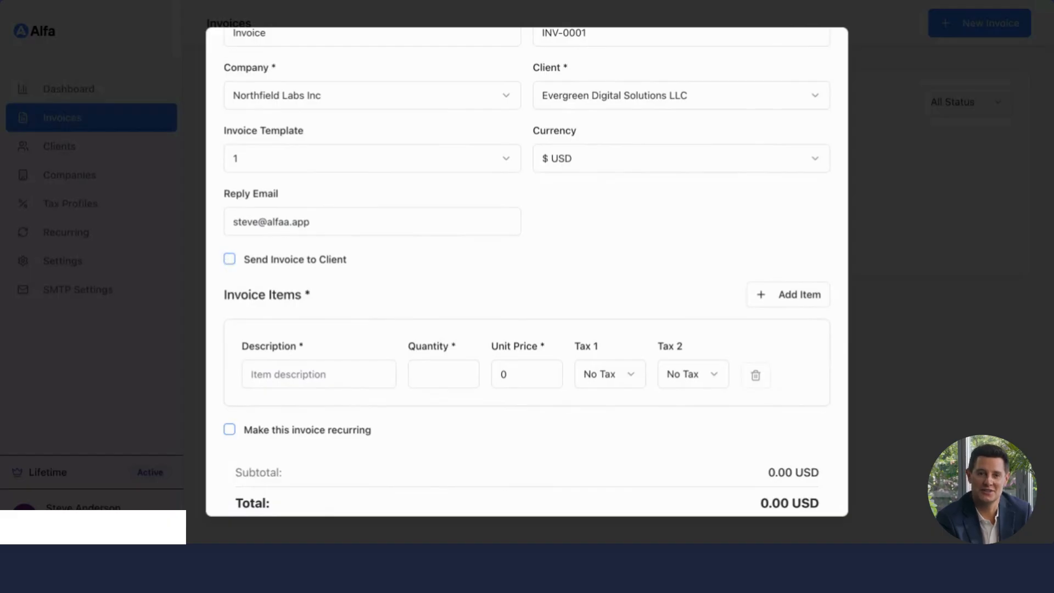
pyautogui.click(230, 259)
# Step: Fill in the first invoice item as Test with quantity 1 and unit price 1000
pyautogui.scroll(-2, 375, 333)
pyautogui.click(337, 261)
pyautogui.write('Test')
pyautogui.press('Tab')
pyautogui.write('1')
pyautogui.press('Tab')
pyautogui.write('1')
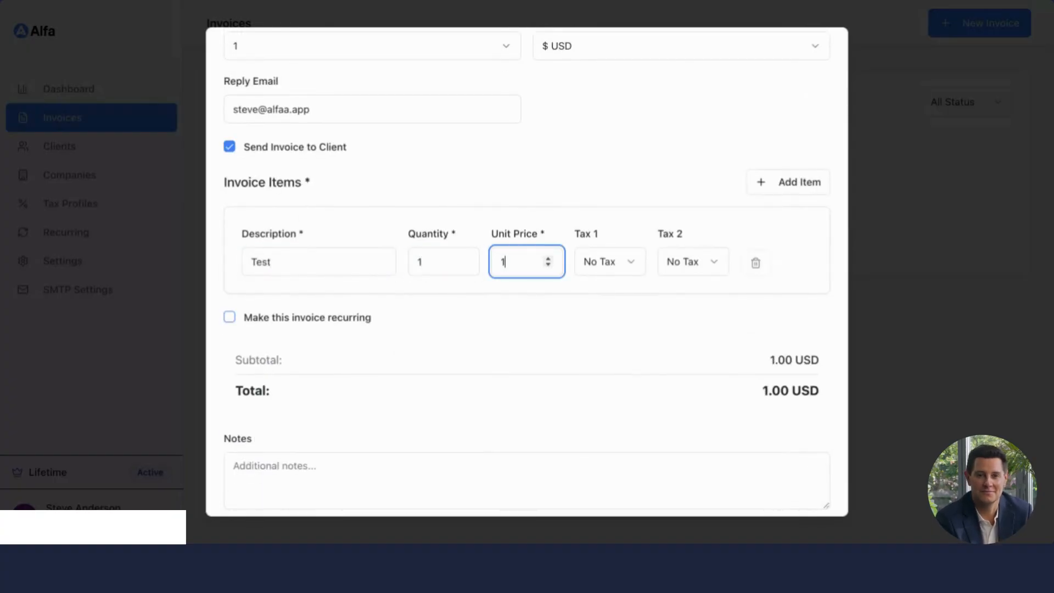
pyautogui.write('00')
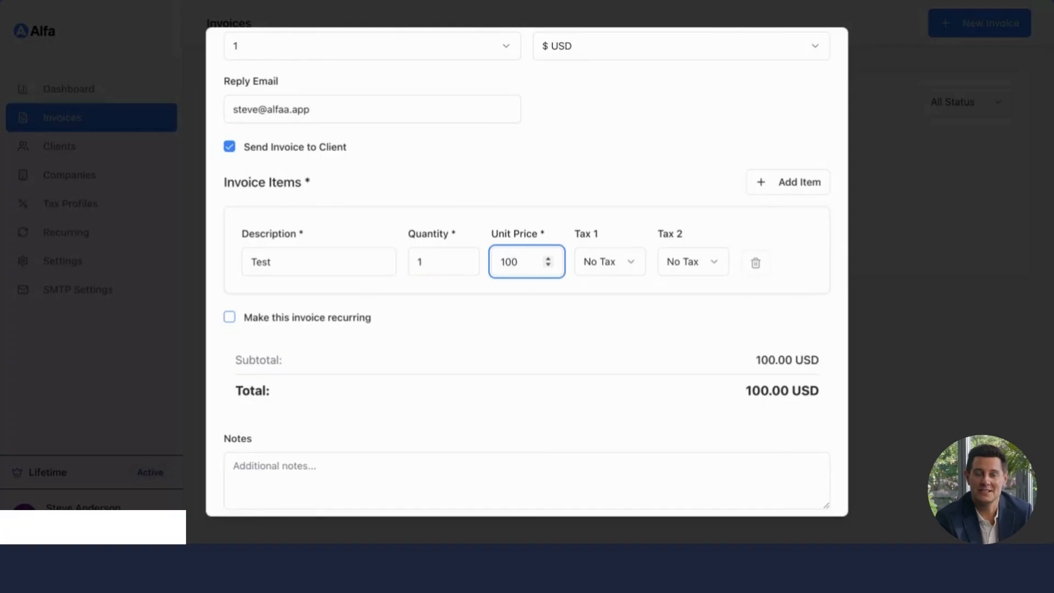
pyautogui.write('0')
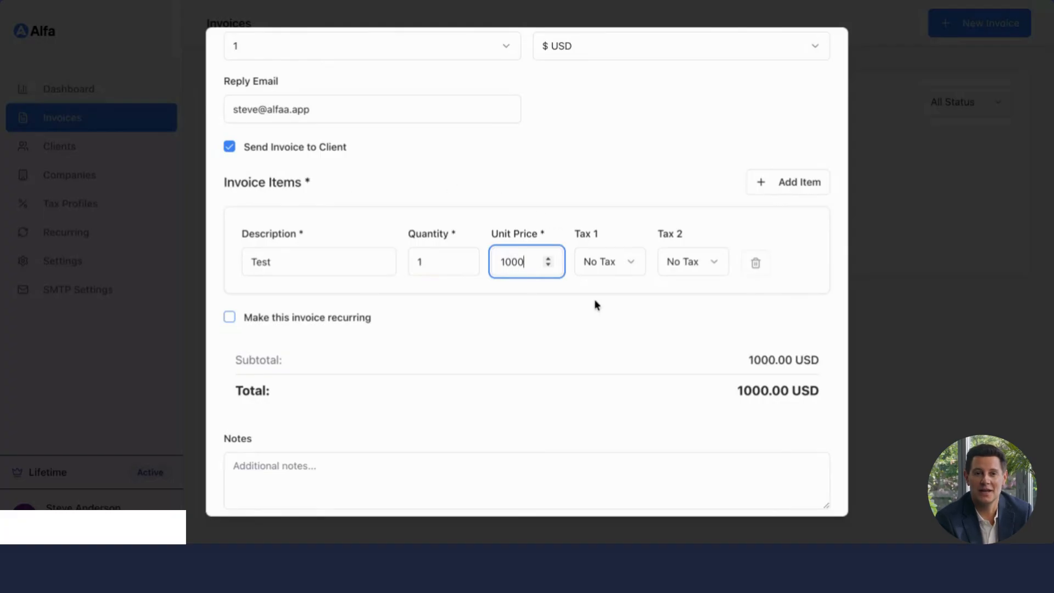
# Step: Review the Tax 1 and Tax 2 options for the item, leaving both at No Tax
pyautogui.click(607, 262)
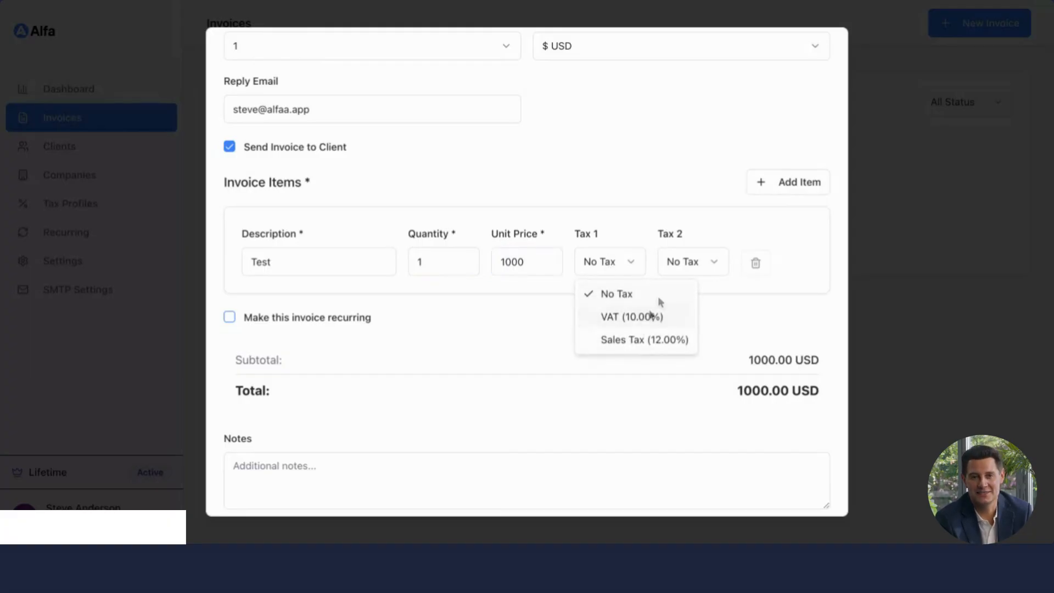
pyautogui.click(691, 266)
pyautogui.click(691, 266)
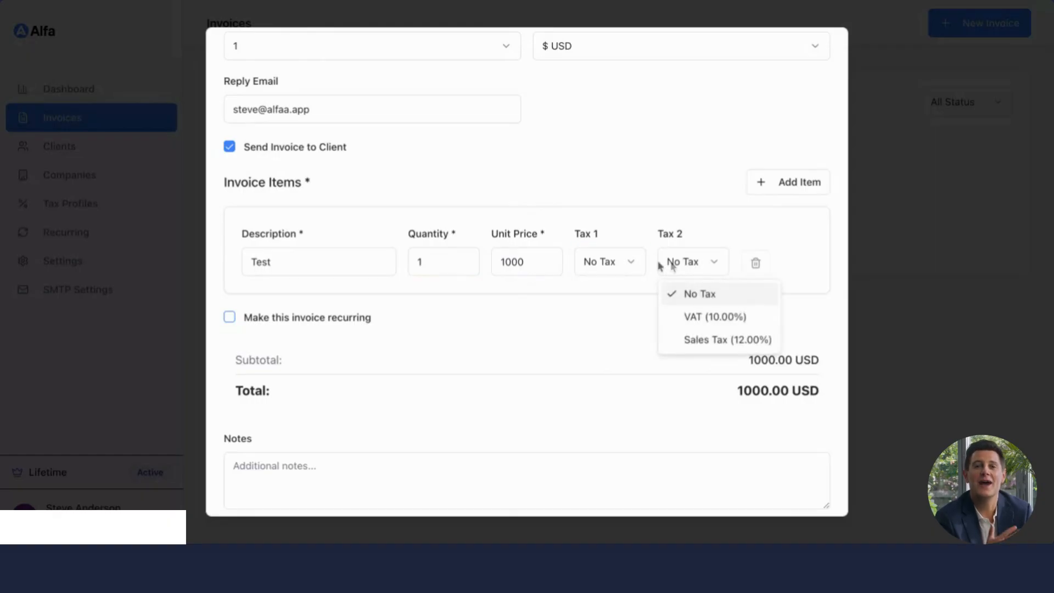
pyautogui.click(619, 261)
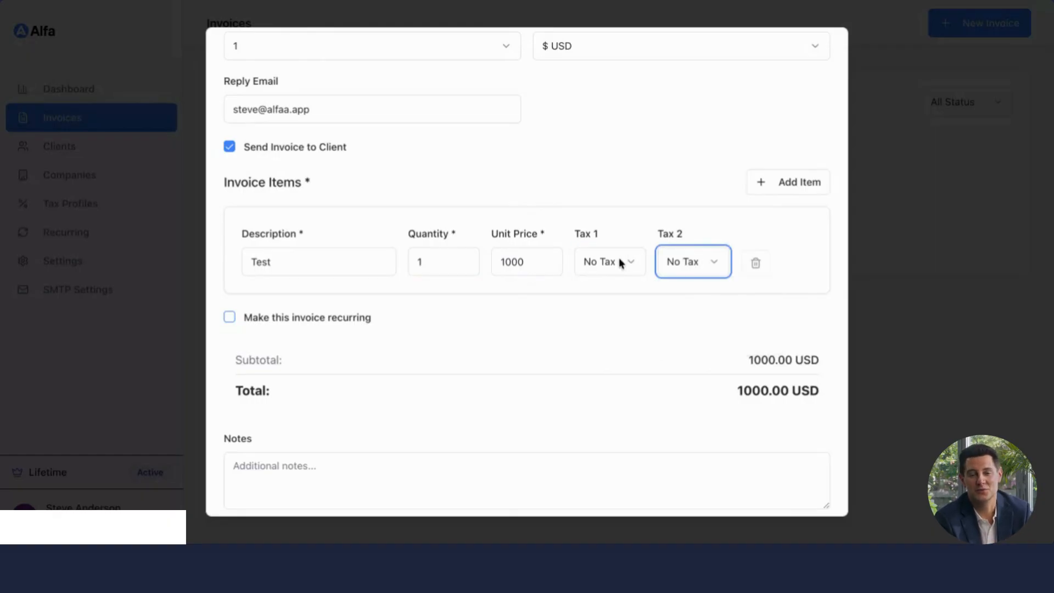
pyautogui.click(768, 182)
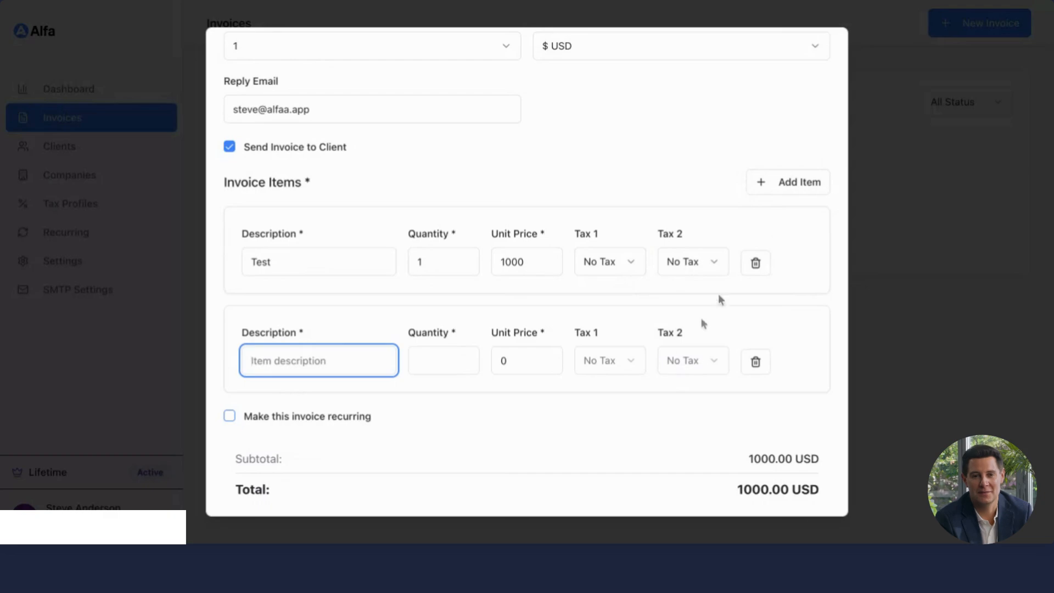
pyautogui.click(755, 362)
pyautogui.scroll(-2, 419, 392)
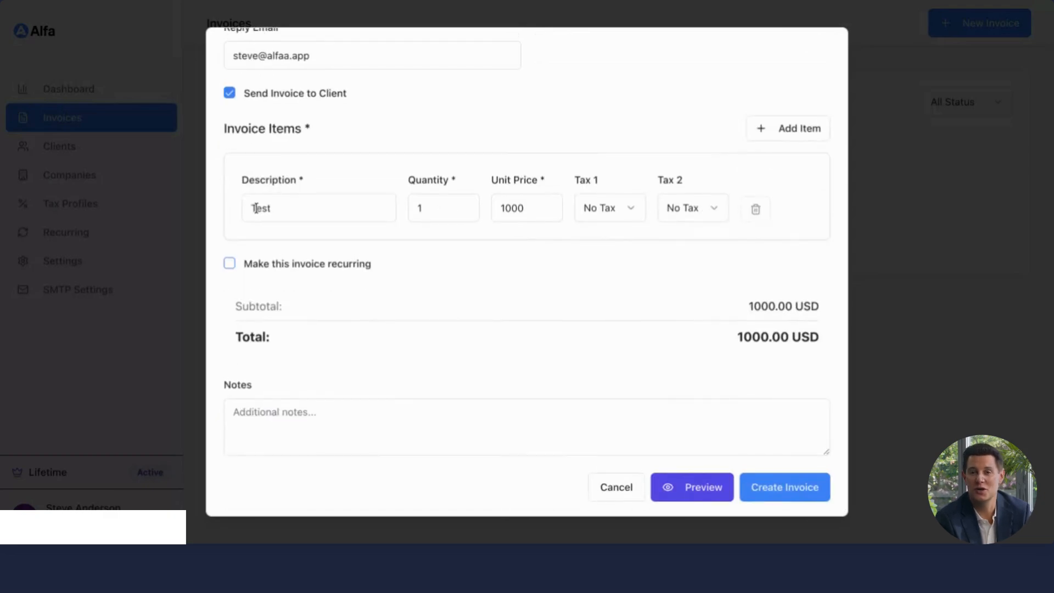
# Step: Make the invoice recurring and review the frequency options, keeping Monthly with interval 1
pyautogui.click(229, 266)
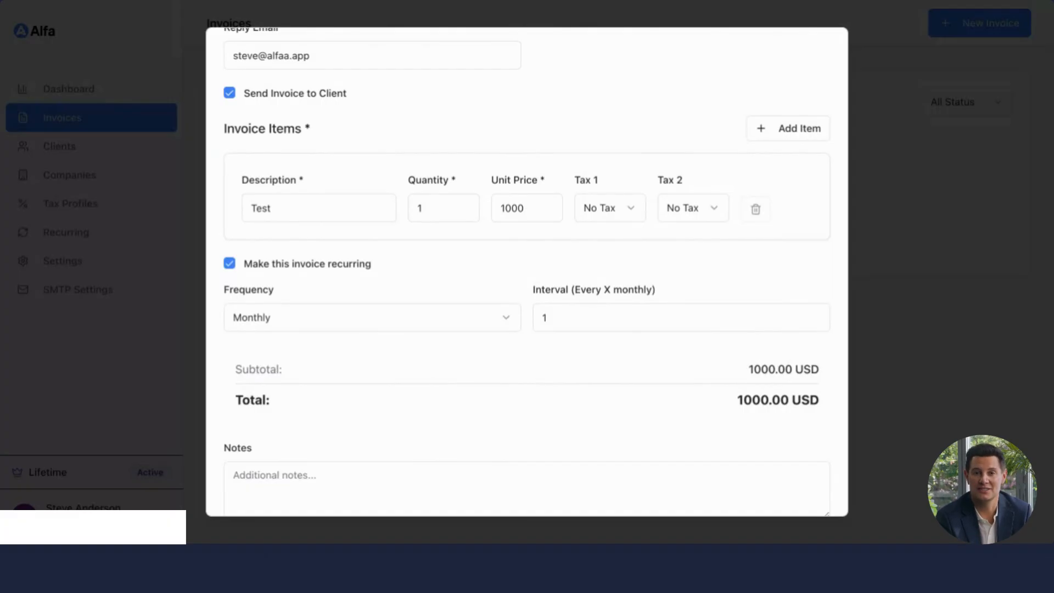
pyautogui.click(420, 322)
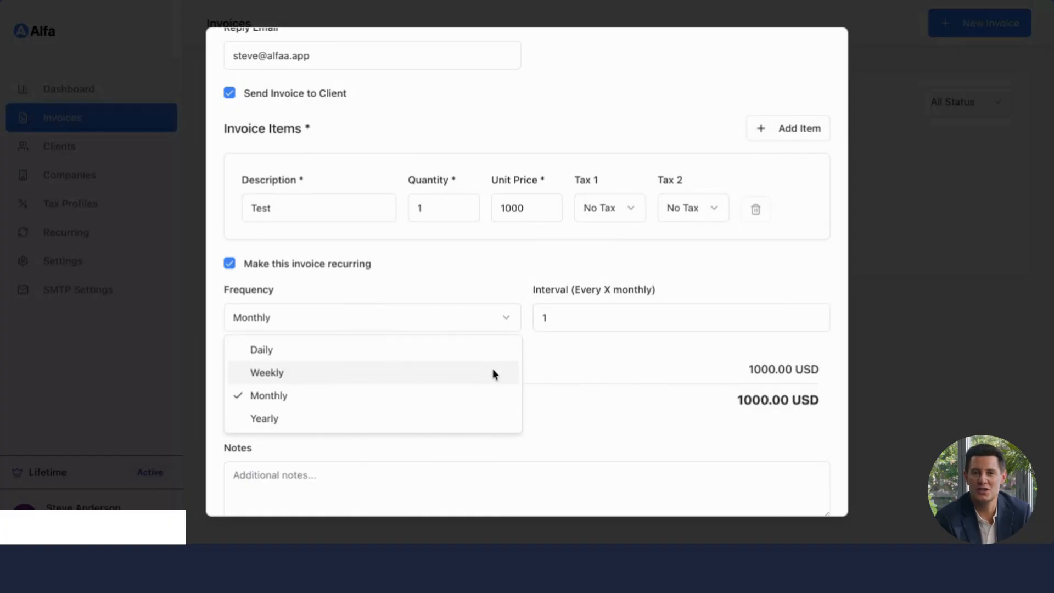
pyautogui.click(609, 356)
pyautogui.click(595, 322)
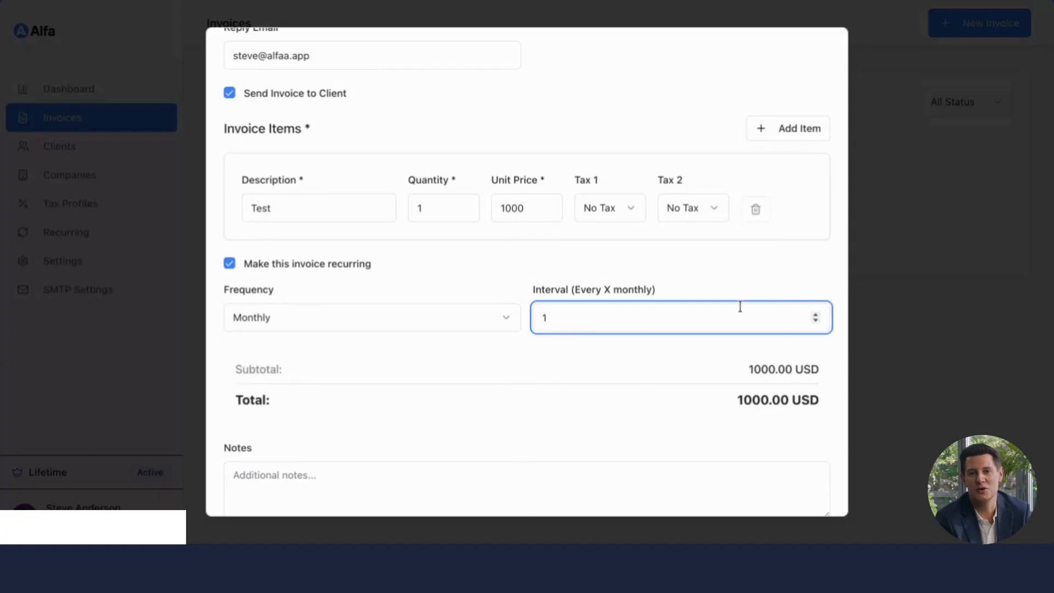
# Step: Preview the invoice PDF and close the preview
pyautogui.scroll(-2, 528, 369)
pyautogui.click(444, 418)
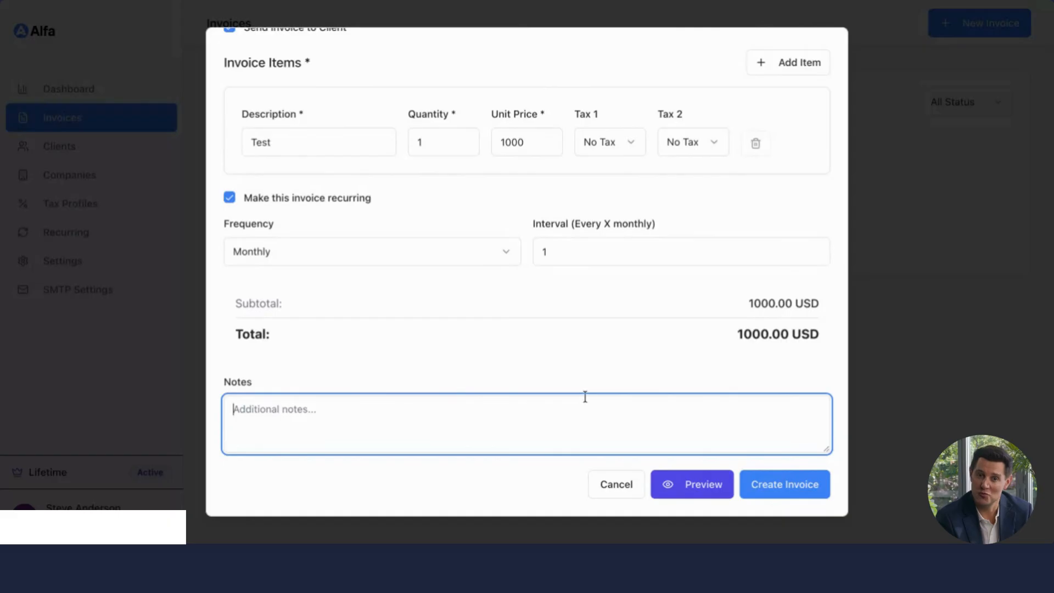
pyautogui.scroll(1, 610, 336)
pyautogui.scroll(-1, 632, 384)
pyautogui.click(689, 482)
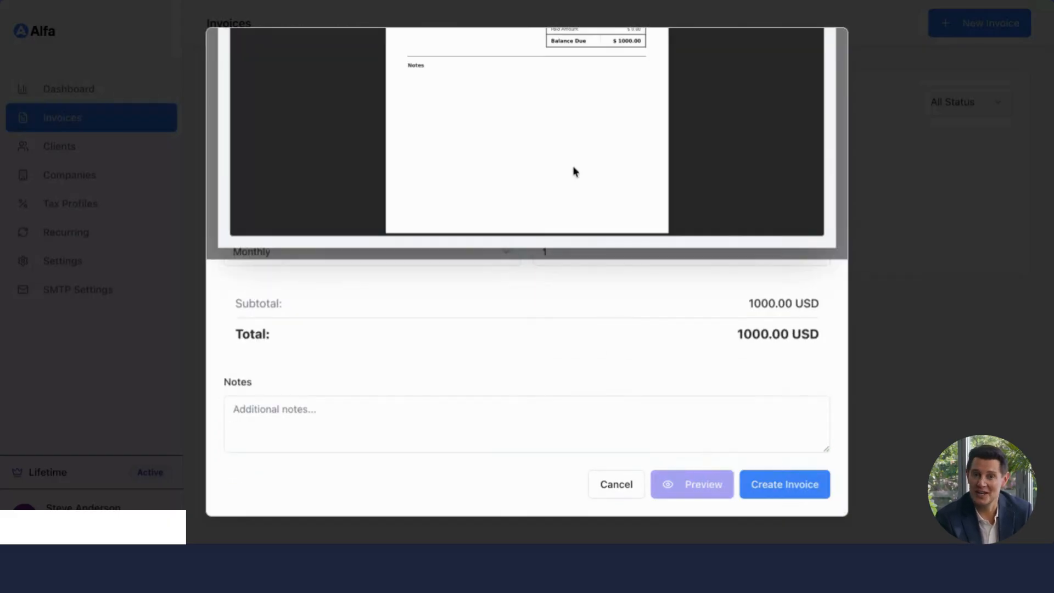
pyautogui.scroll(6, 533, 236)
pyautogui.scroll(-1, 533, 237)
pyautogui.scroll(5, 533, 237)
pyautogui.scroll(3, 535, 242)
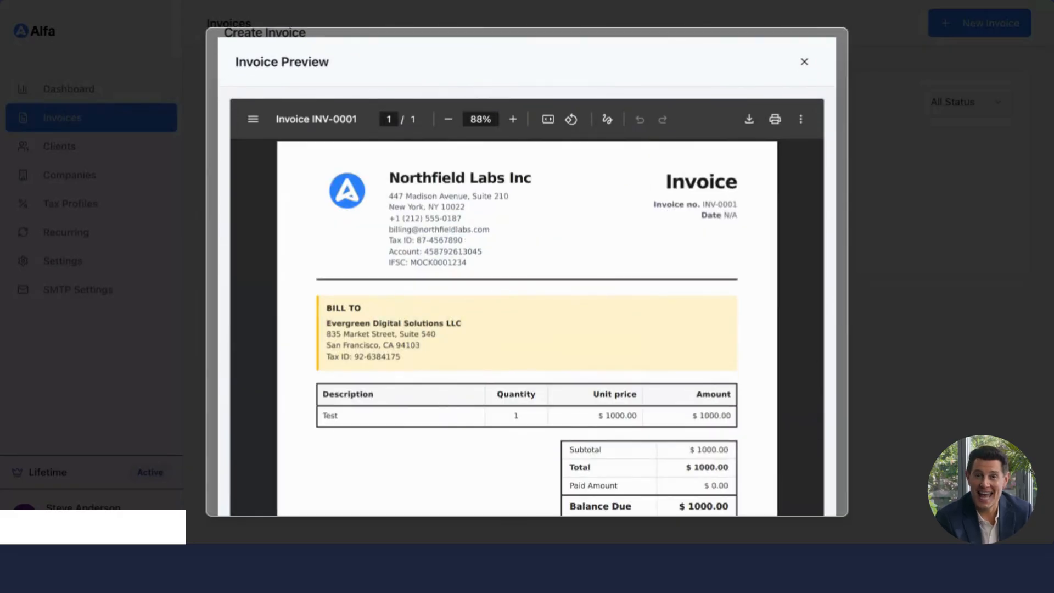
pyautogui.scroll(-2, 535, 242)
pyautogui.click(803, 62)
# Step: Switch the invoice template to 3
pyautogui.scroll(1, 546, 314)
pyautogui.click(451, 255)
pyautogui.click(405, 326)
# Step: Preview the invoice with the new template and close the preview
pyautogui.scroll(-6, 602, 416)
pyautogui.click(699, 479)
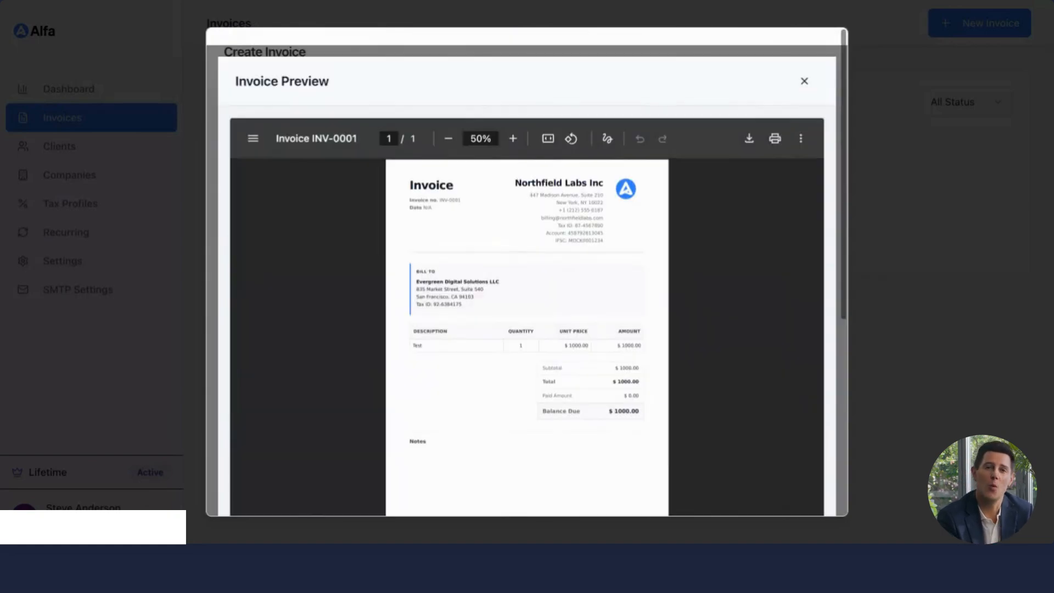
pyautogui.scroll(-1, 499, 329)
pyautogui.click(805, 49)
# Step: Create the invoice
pyautogui.scroll(-8, 578, 306)
pyautogui.scroll(9, 577, 306)
pyautogui.scroll(-6, 578, 307)
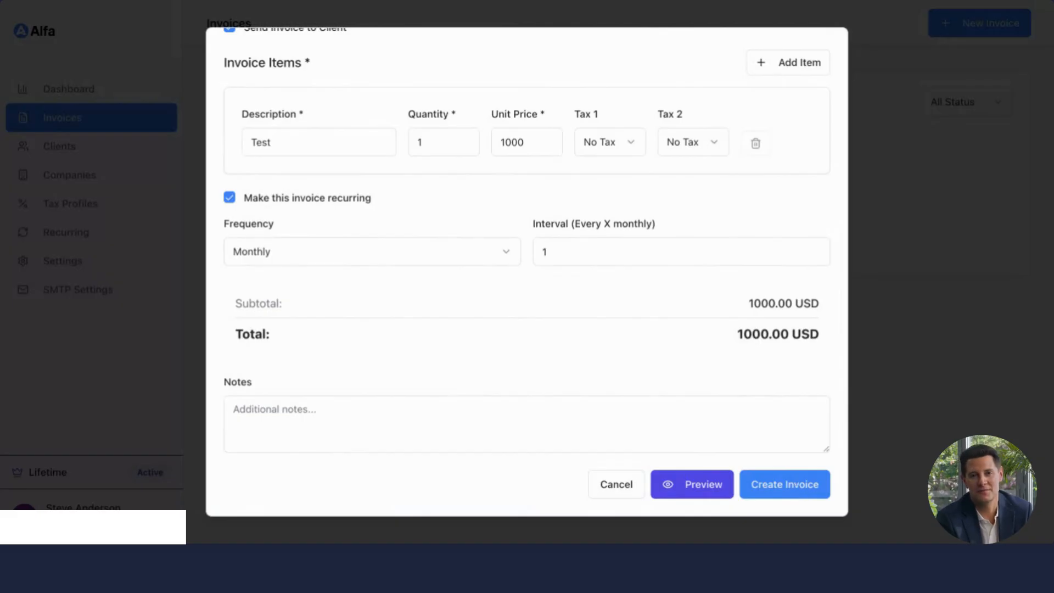
pyautogui.click(785, 484)
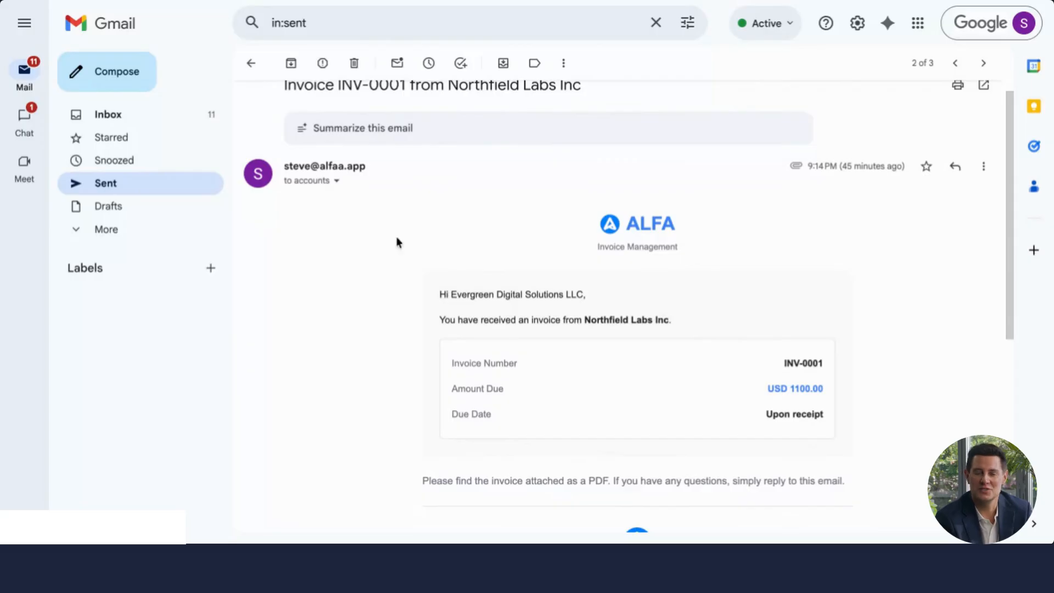
# Step: Switch to Gmail and inspect the sent invoice email and its PDF attachment
pyautogui.scroll(-1, 382, 257)
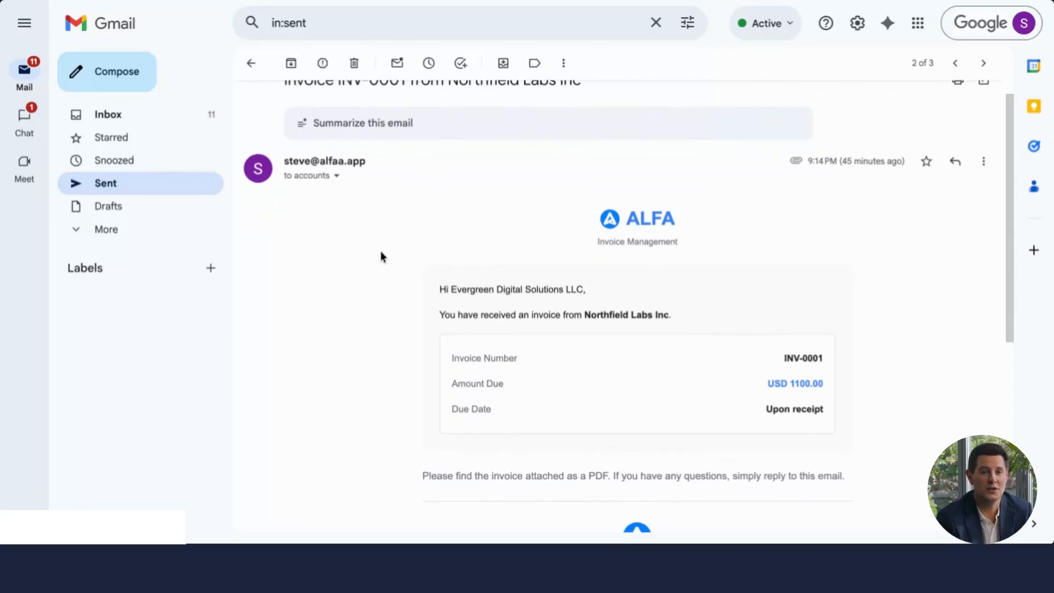
pyautogui.scroll(-1, 621, 307)
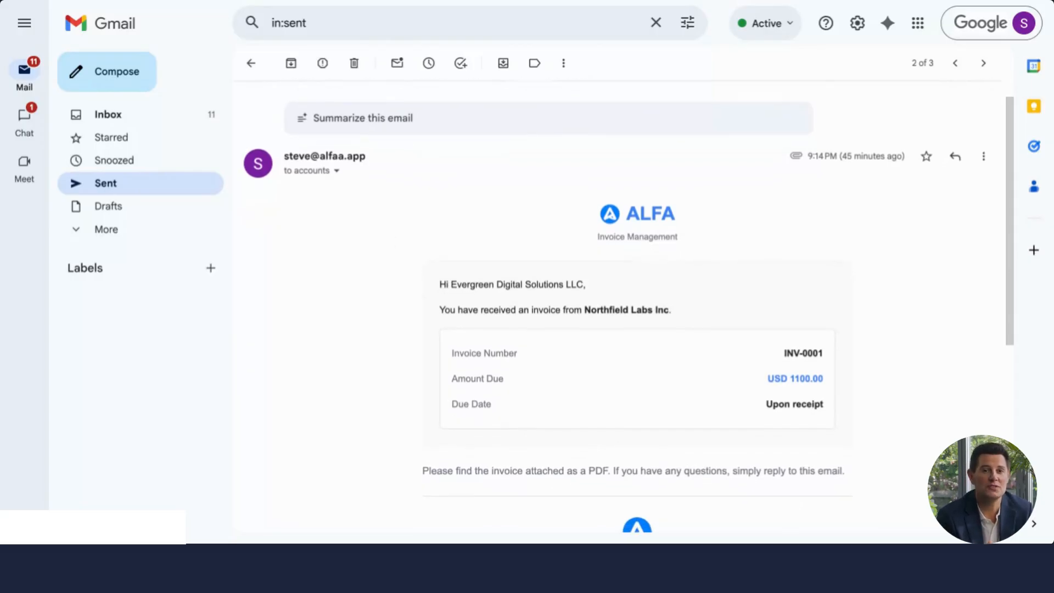
pyautogui.scroll(-2, 370, 263)
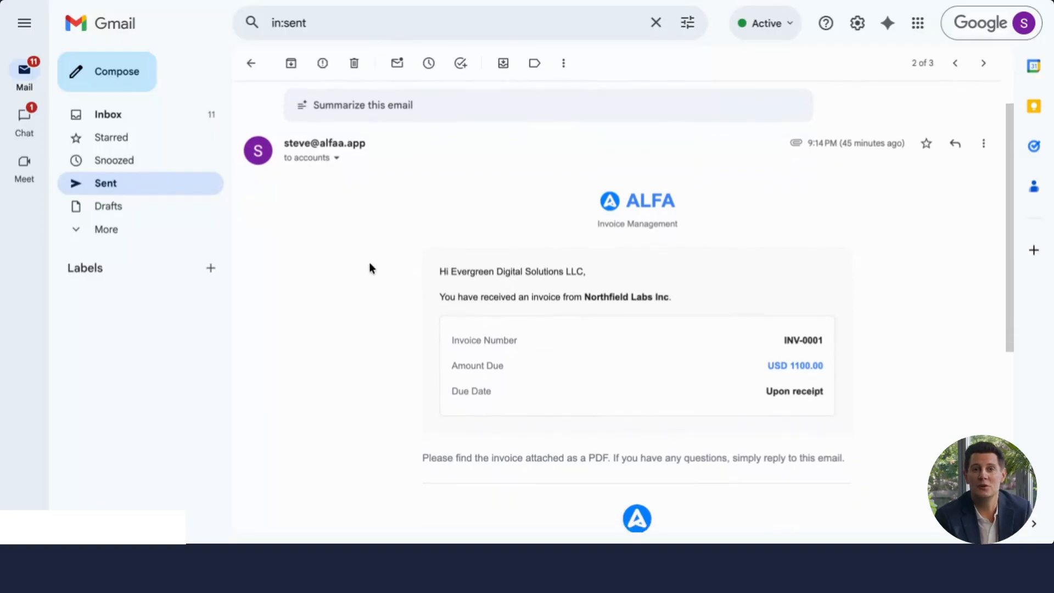
pyautogui.scroll(-3, 362, 266)
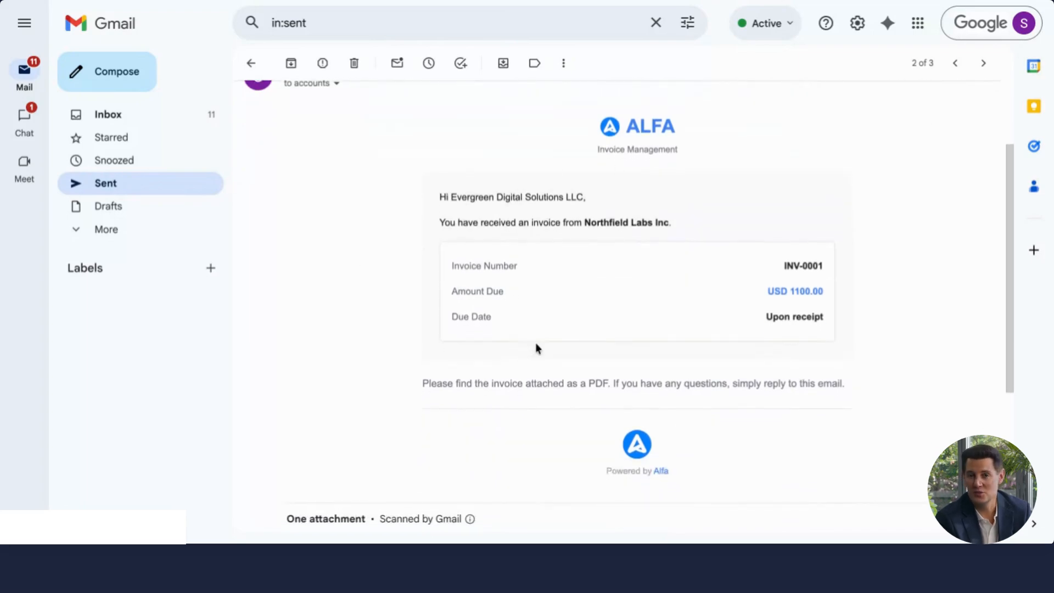
pyautogui.scroll(-5, 537, 348)
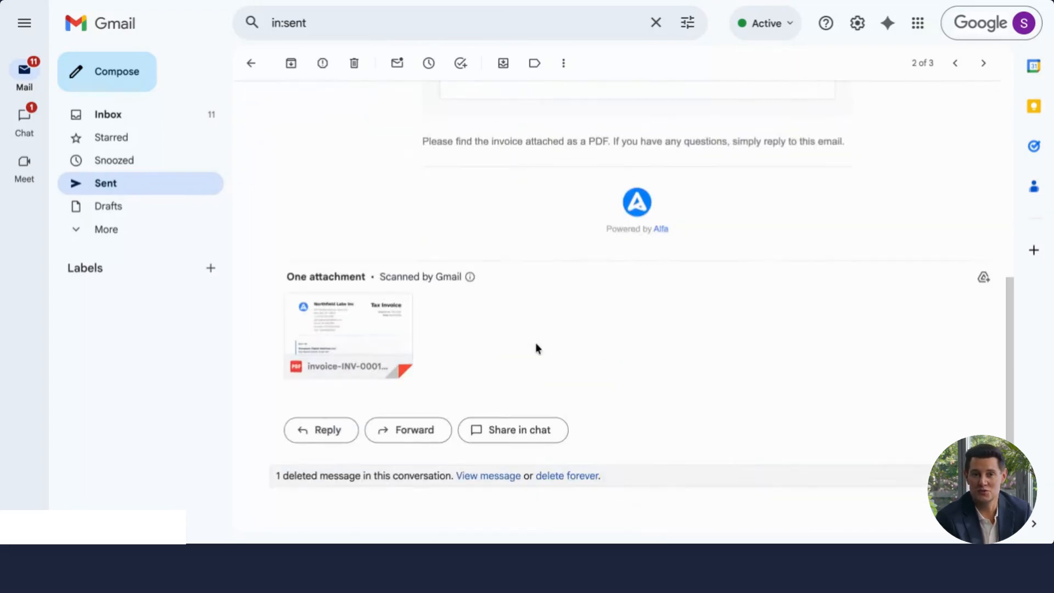
pyautogui.click(398, 314)
pyautogui.scroll(-3, 397, 313)
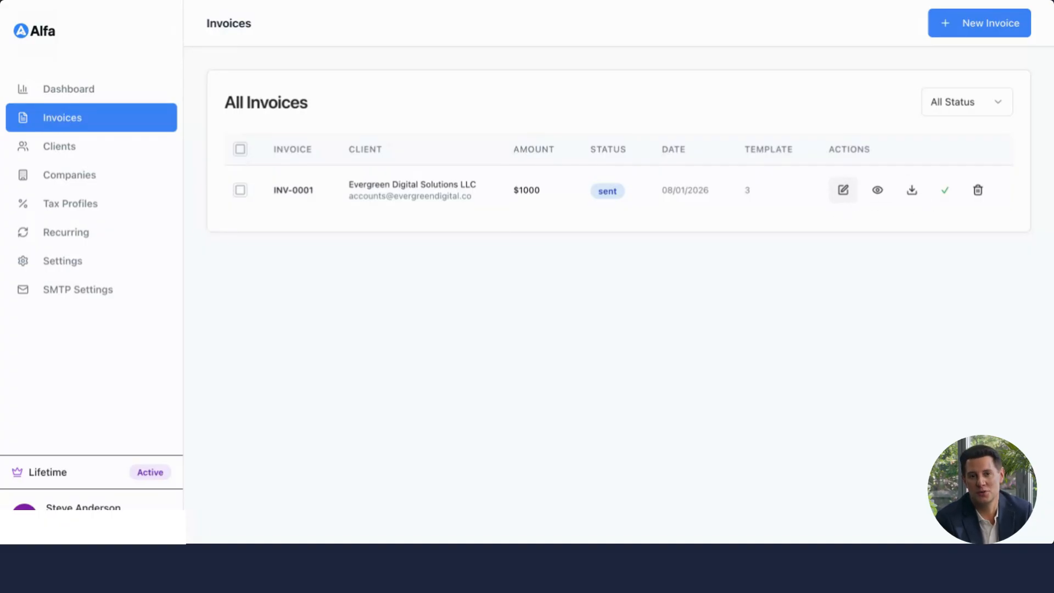
# Step: Open invoice INV-0001 for editing and cancel without changes
pyautogui.click(843, 194)
pyautogui.scroll(-5, 677, 356)
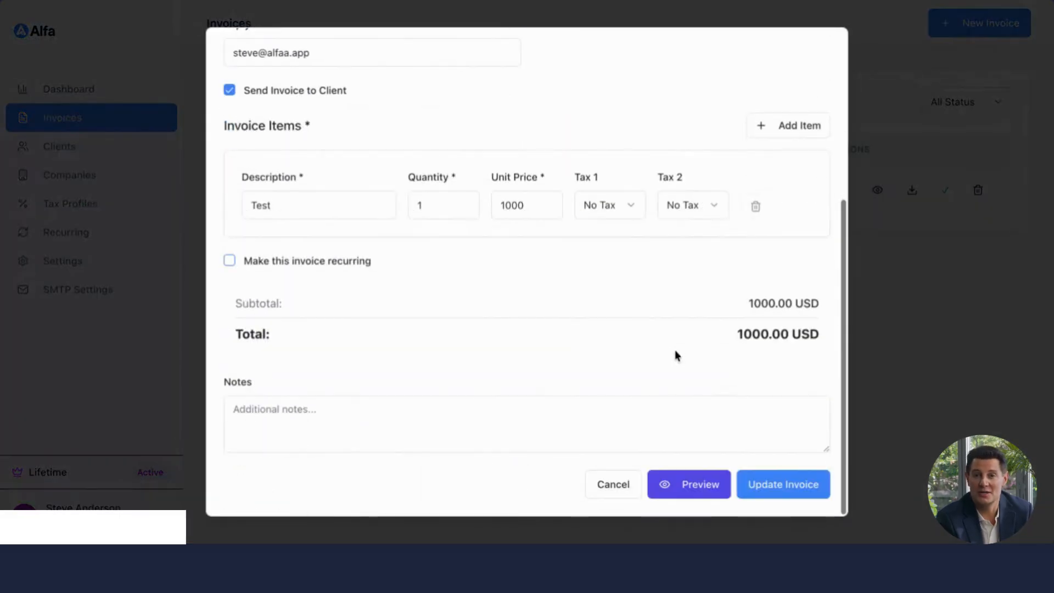
pyautogui.click(614, 497)
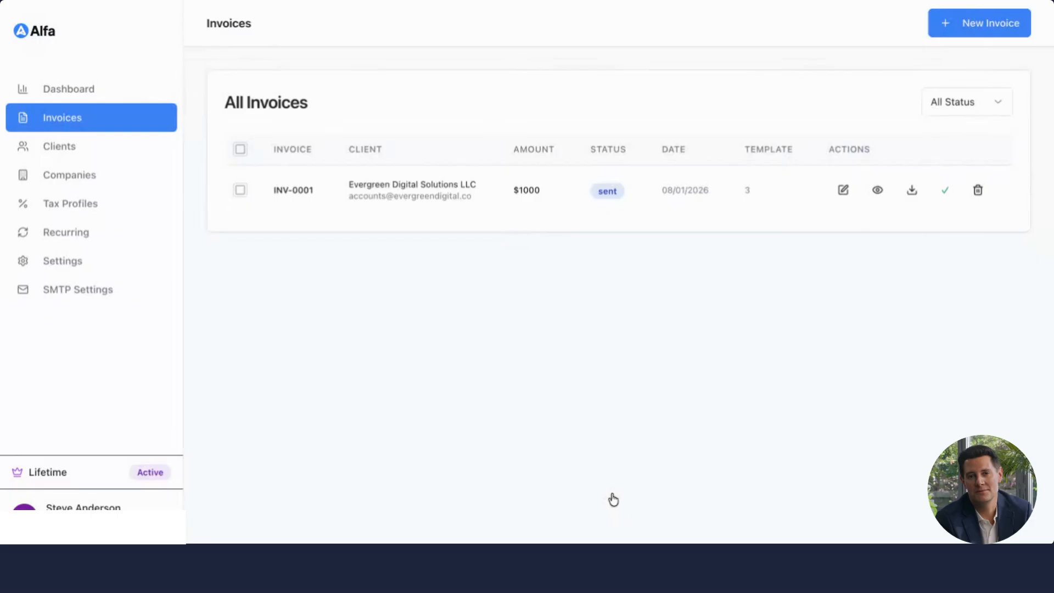
# Step: Preview invoice INV-0001, close the preview, and mark the invoice as paid
pyautogui.click(877, 196)
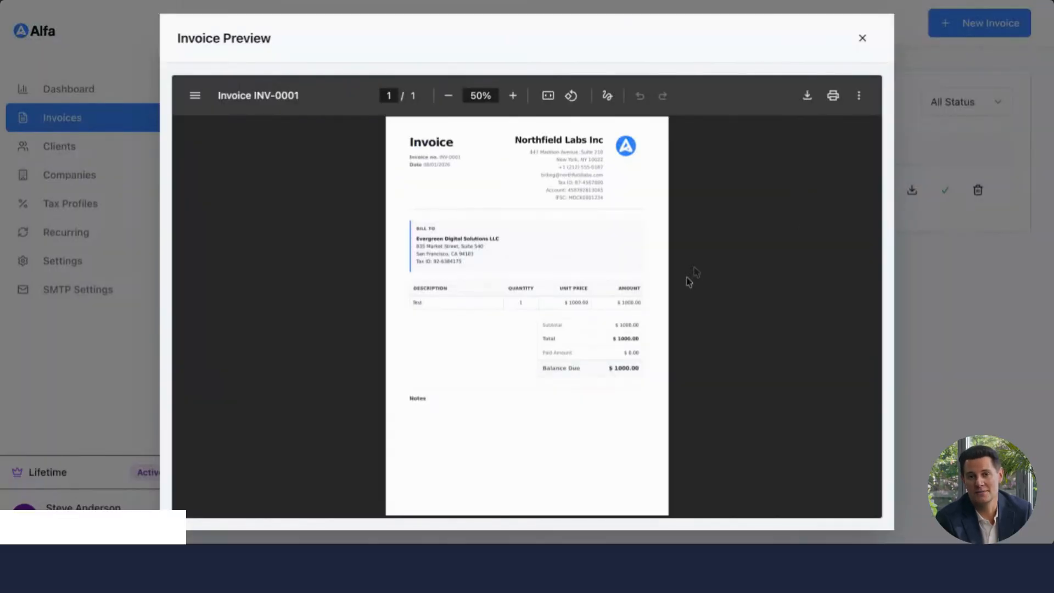
pyautogui.click(863, 38)
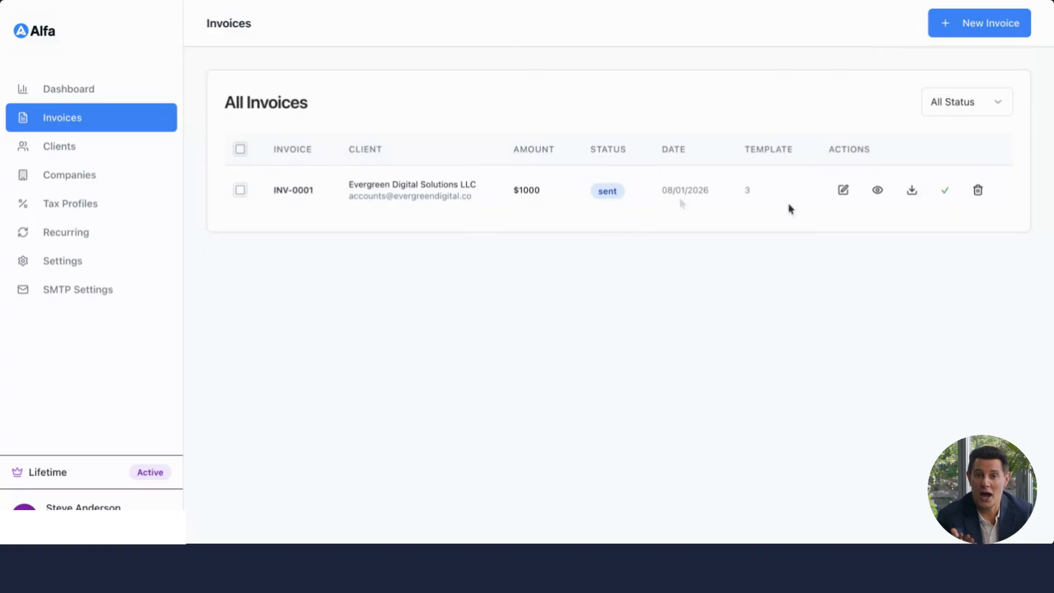
pyautogui.click(942, 192)
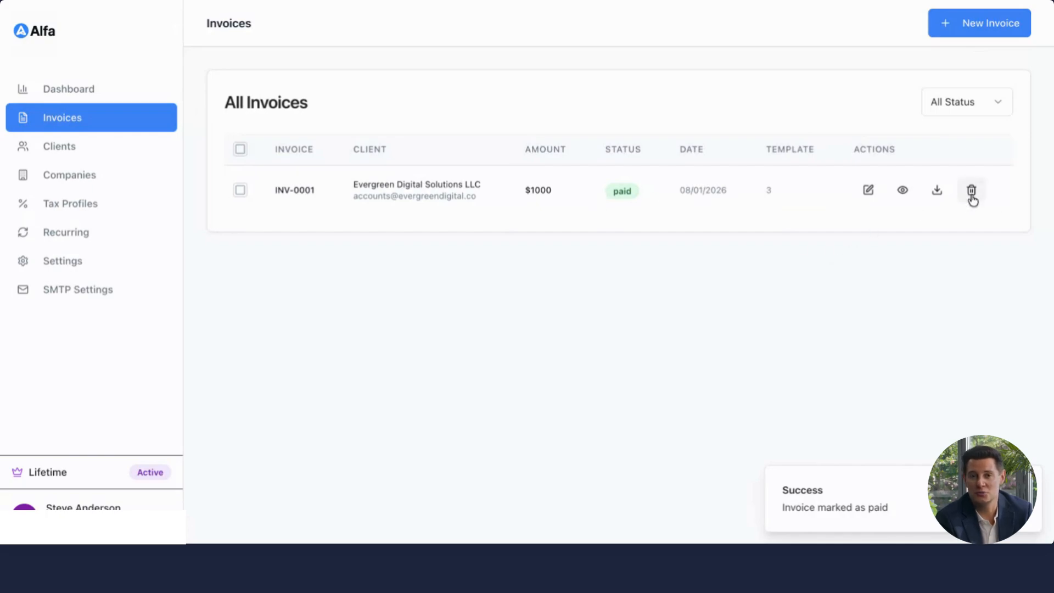
# Step: Open the recurring invoices list to review the recurring invoice template
pyautogui.click(58, 233)
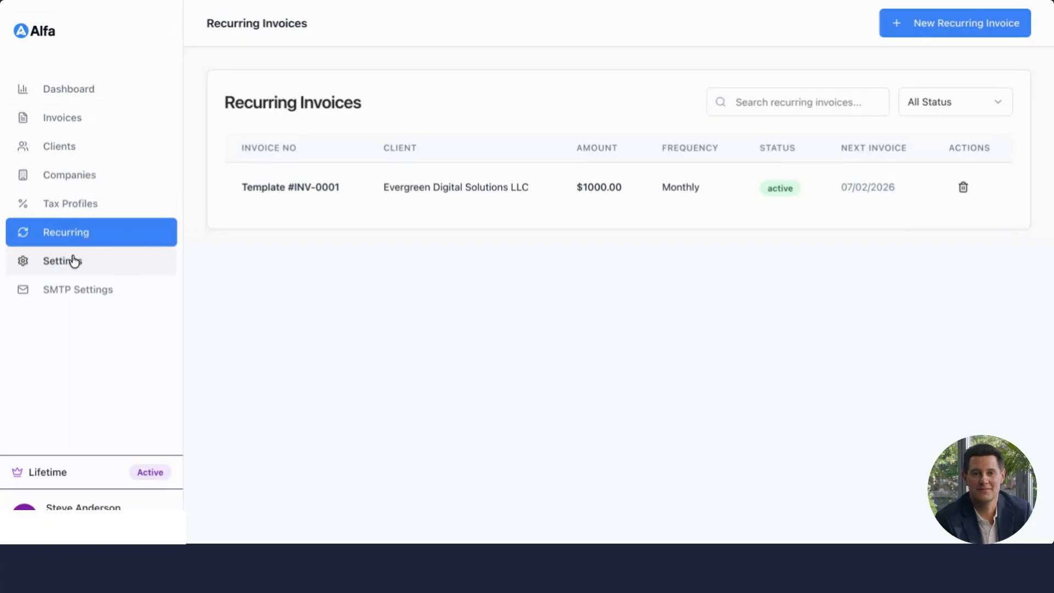
# Step: Open the dashboard and examine its summary cards, revenue overview chart, recent invoices and payment summary
pyautogui.click(109, 94)
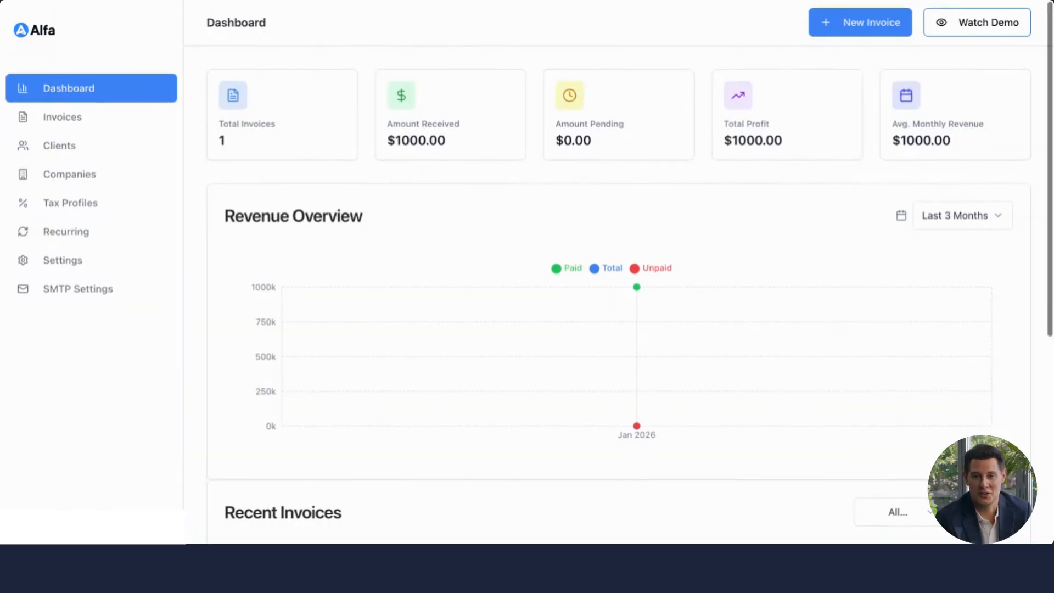
pyautogui.scroll(-6, 637, 329)
pyautogui.scroll(6, 637, 329)
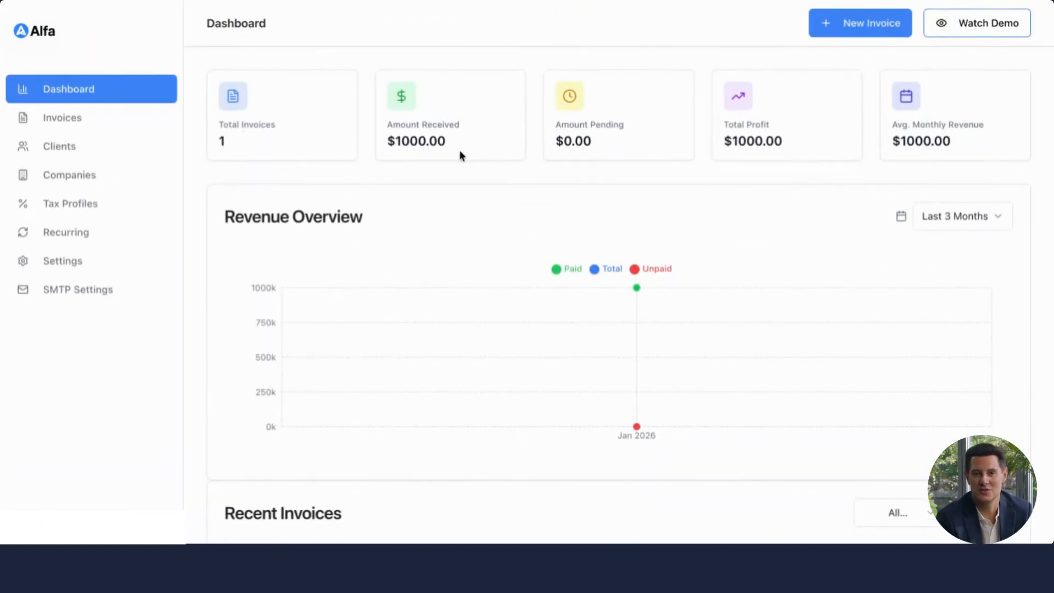
pyautogui.scroll(-6, 447, 282)
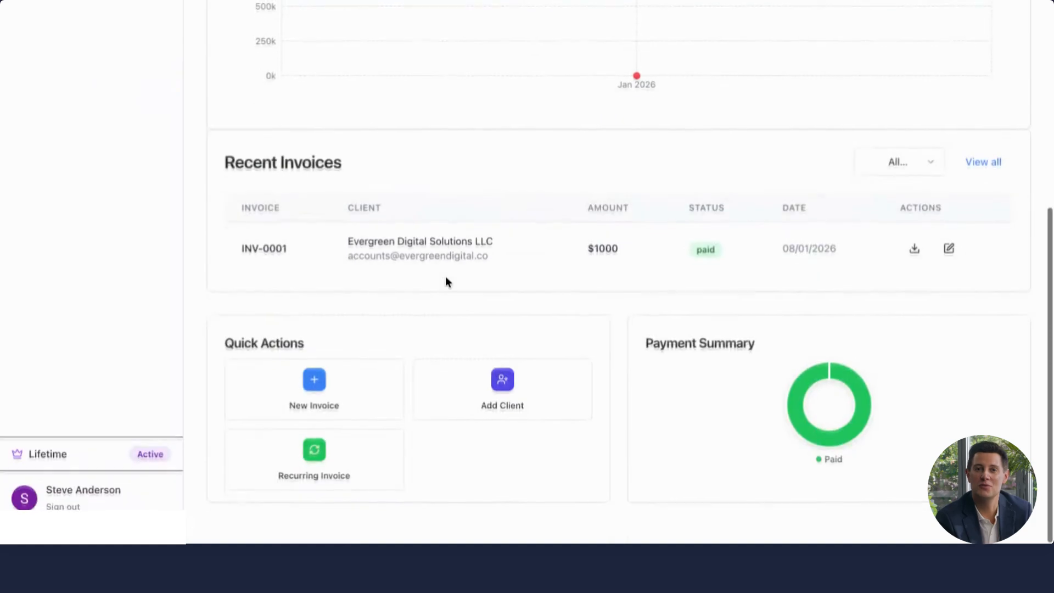
pyautogui.scroll(6, 708, 298)
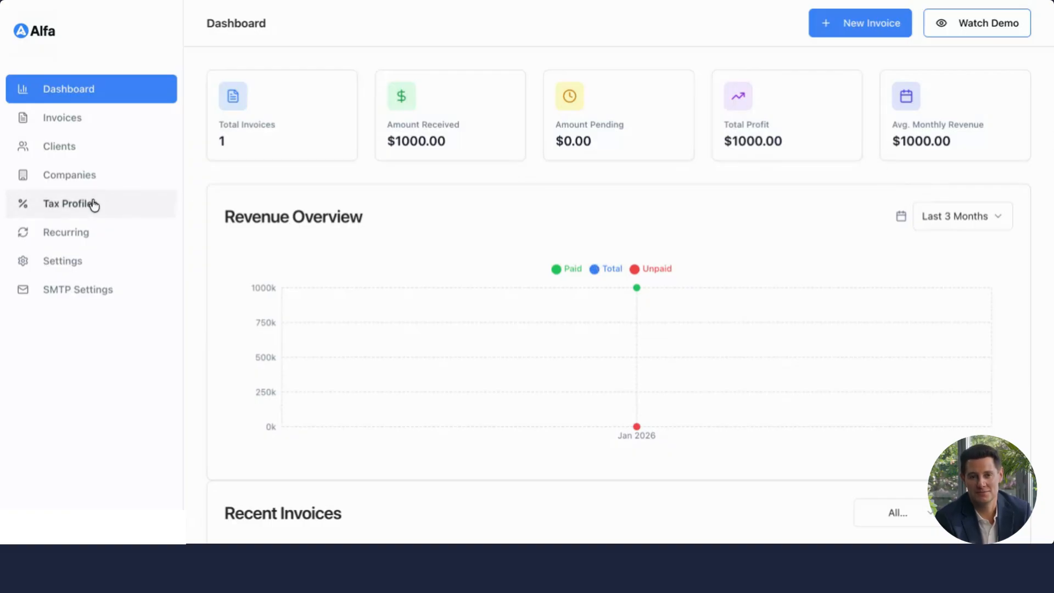
pyautogui.scroll(-1, 595, 189)
pyautogui.moveTo(516, 311)
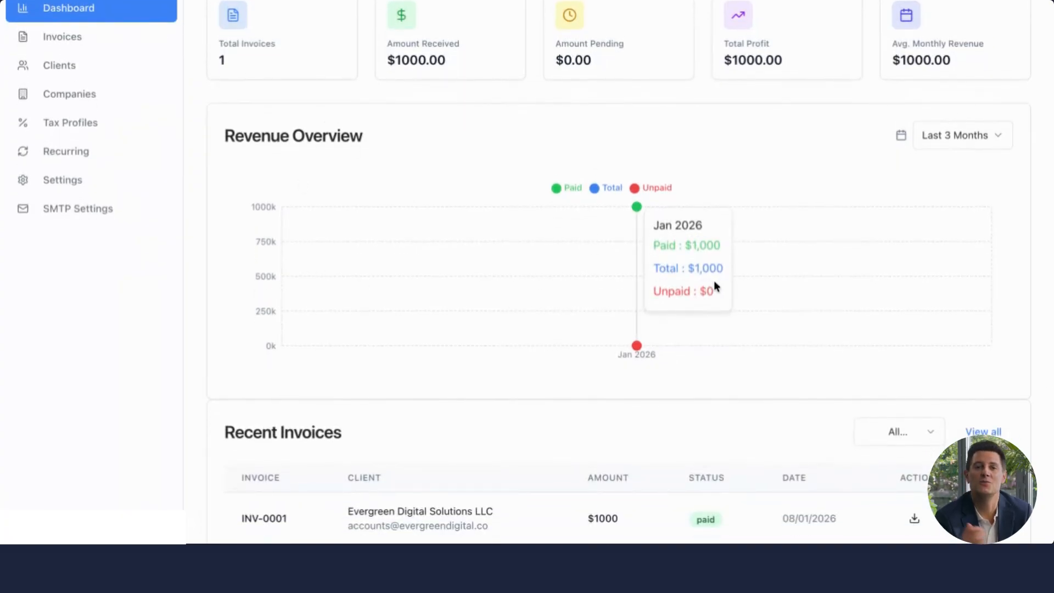
pyautogui.scroll(-5, 714, 280)
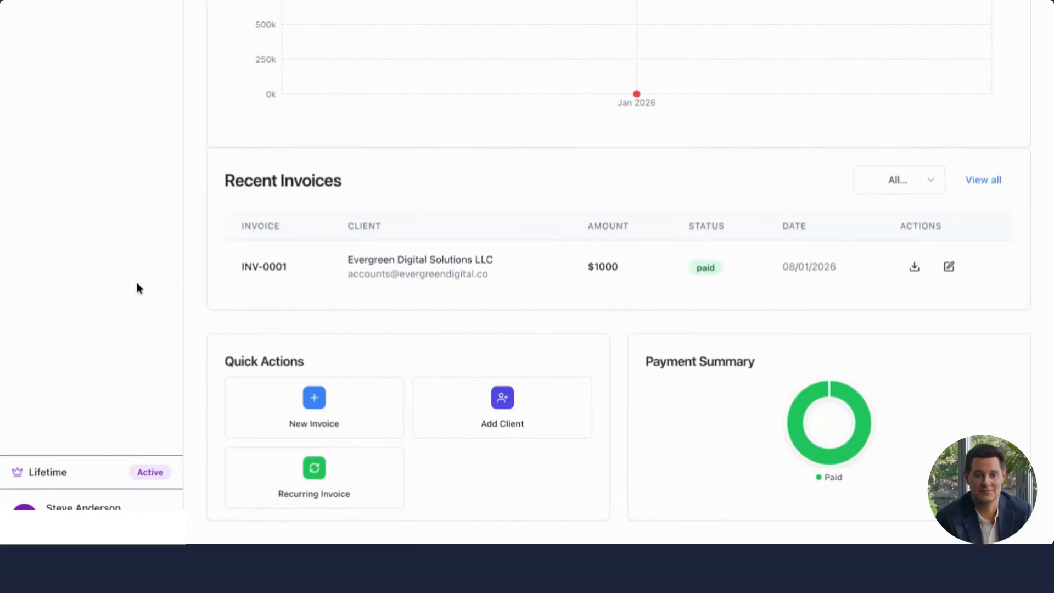
pyautogui.scroll(6, 136, 284)
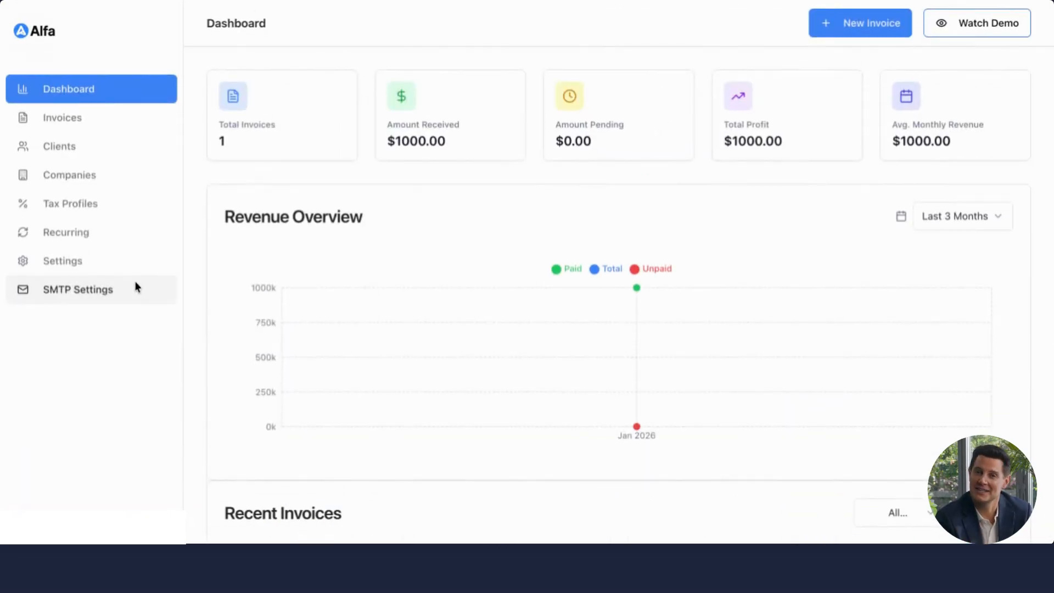